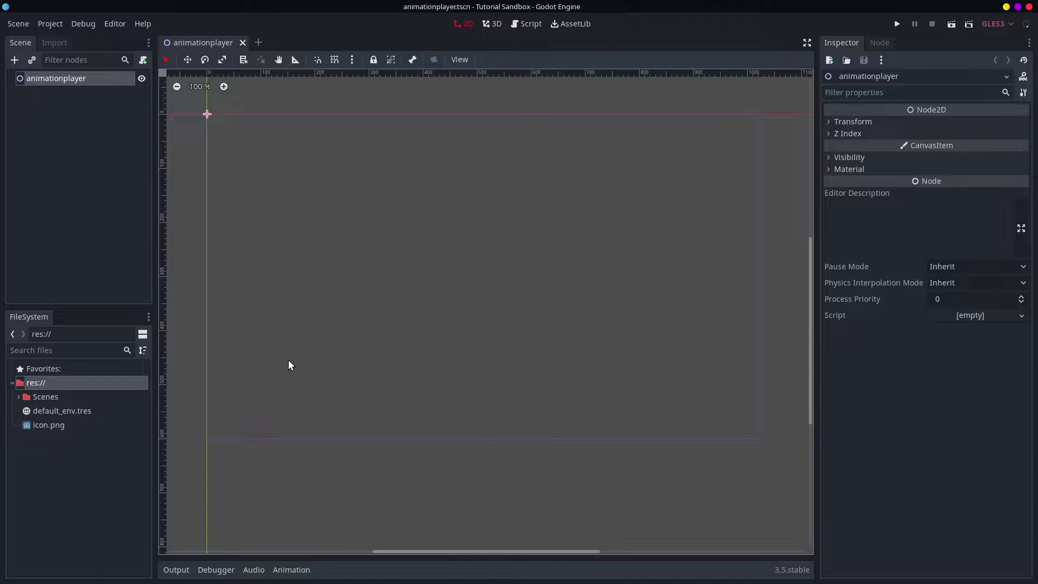
- Add an AnimationPlayer child node under the animationplayer root node
left_click(68, 82)
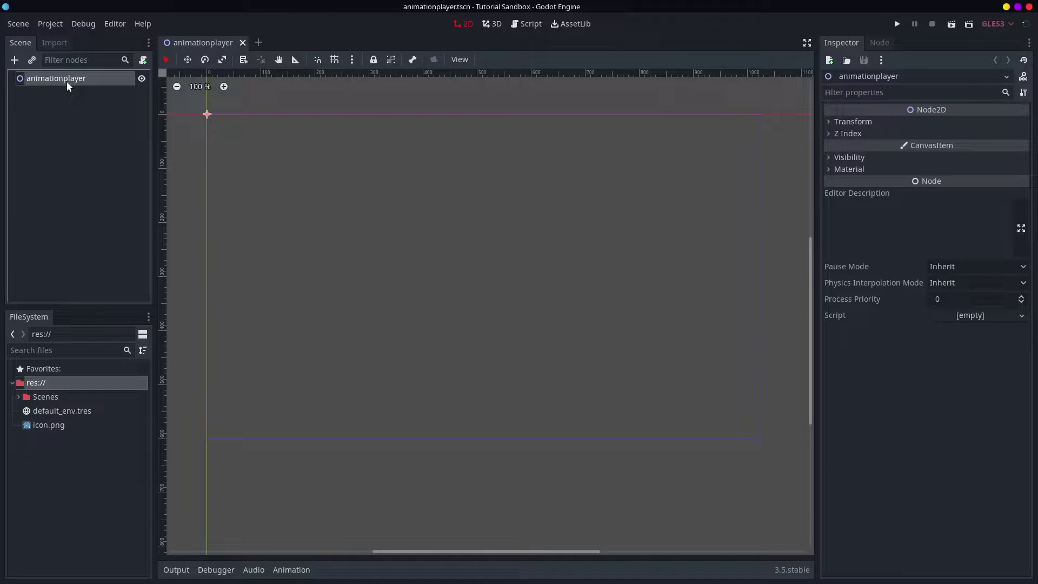
key("ctrl+a")
type("animation")
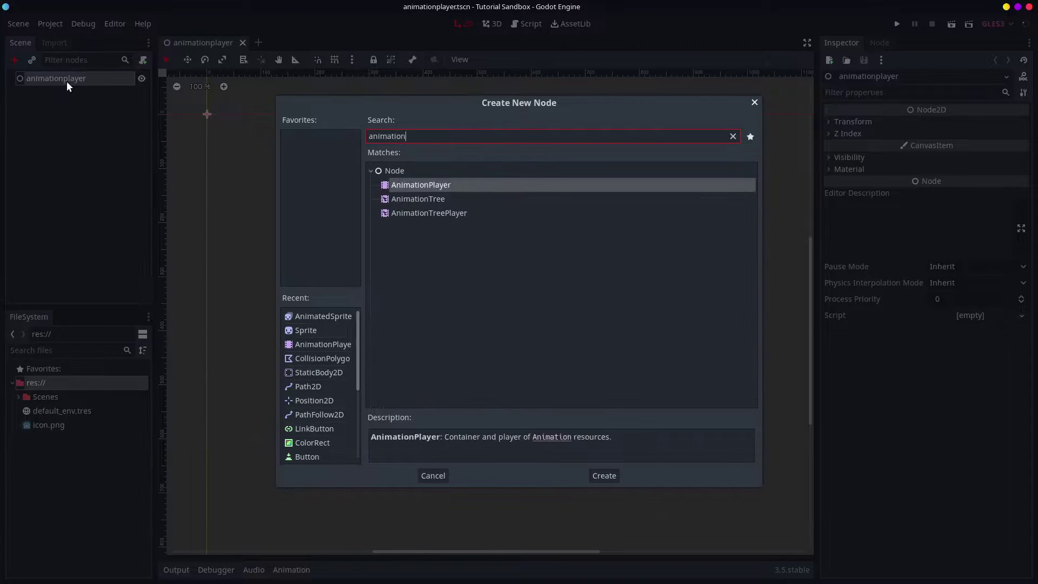
key("Return")
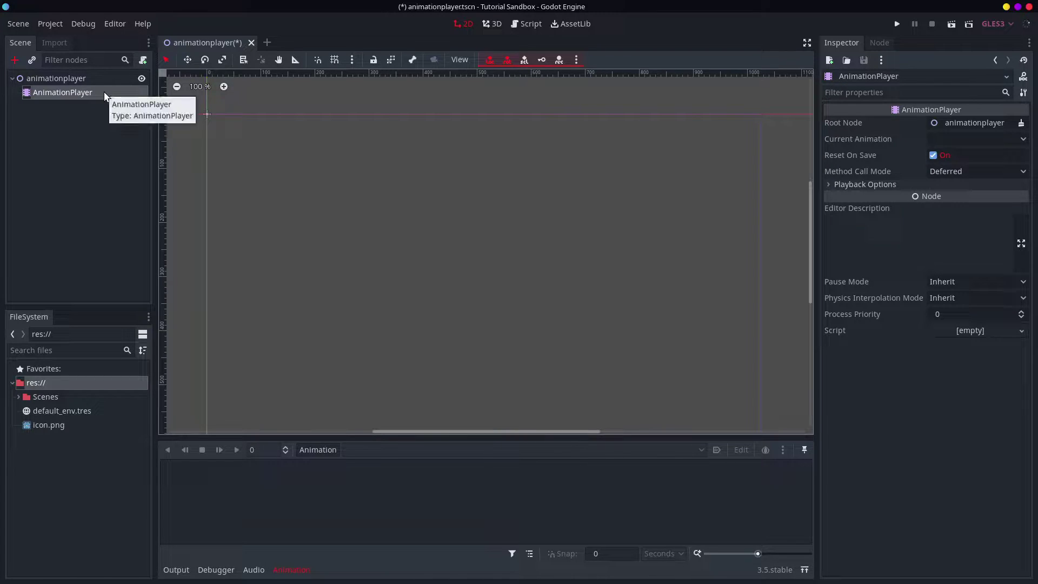
- Place icon.png into the scene as an Icon sprite
left_click(79, 81)
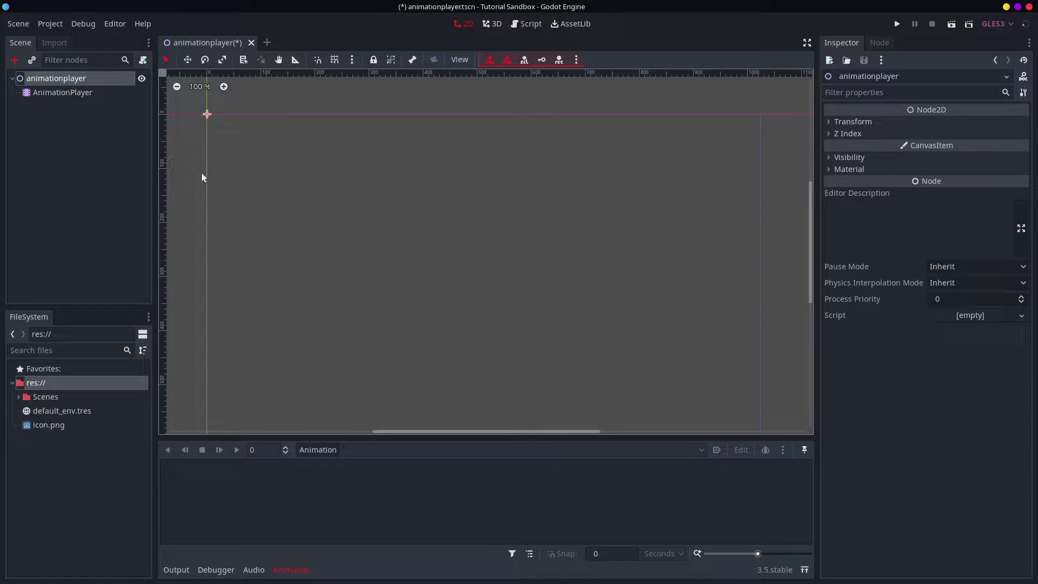
left_click_drag(46, 424, 241, 149)
left_click(60, 114)
left_click(244, 161)
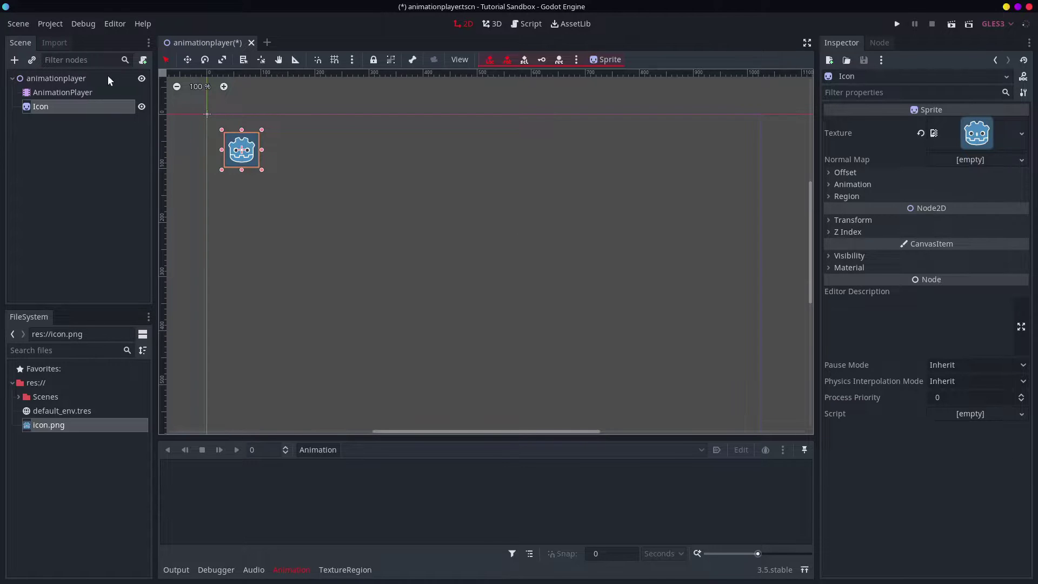
- Create a new animation named 'default' on the AnimationPlayer
left_click(92, 94)
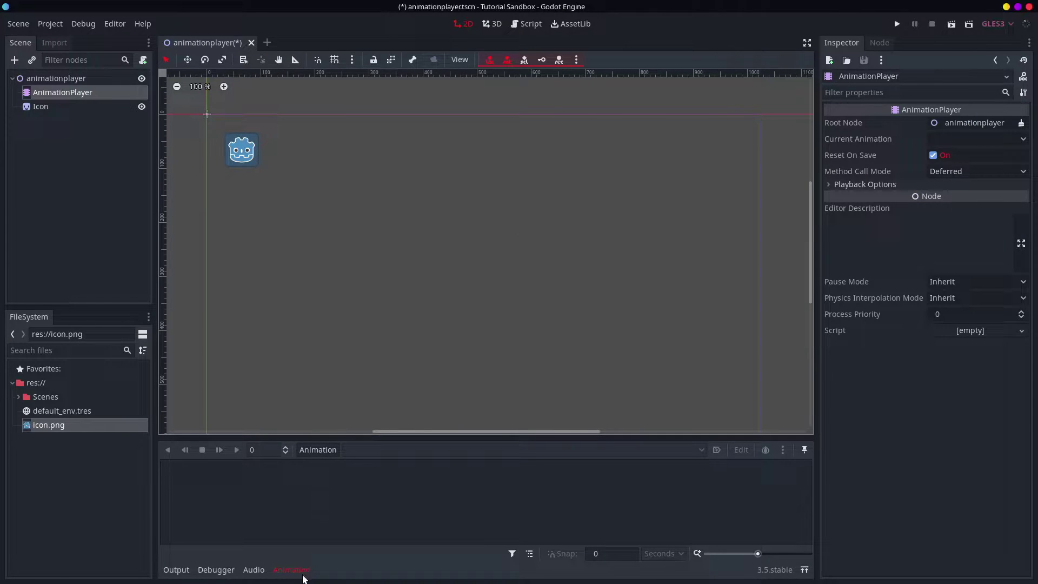
left_click(323, 452)
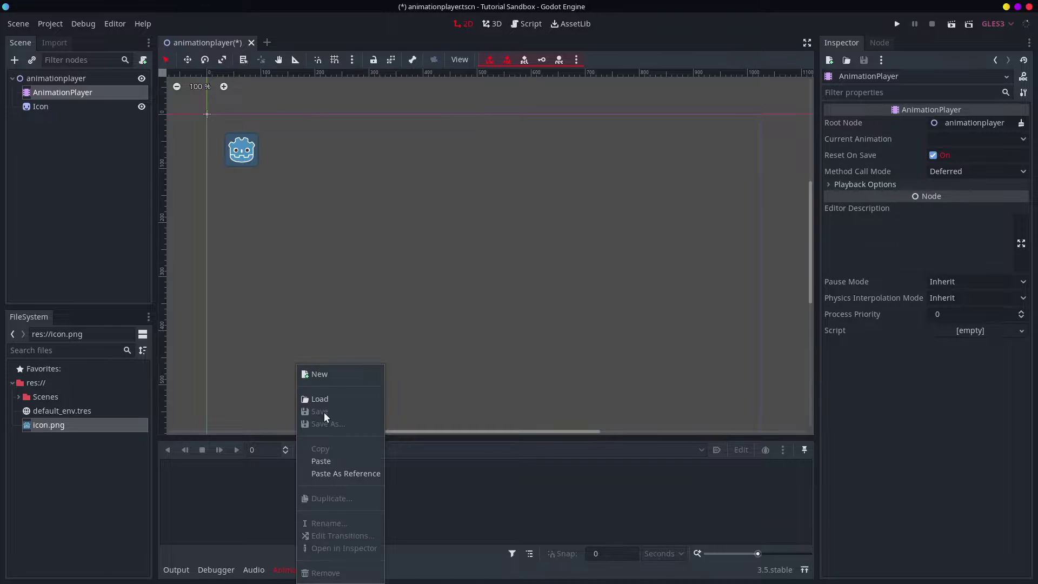
left_click(341, 377)
double_click(542, 299)
key("ctrl+a")
type("default")
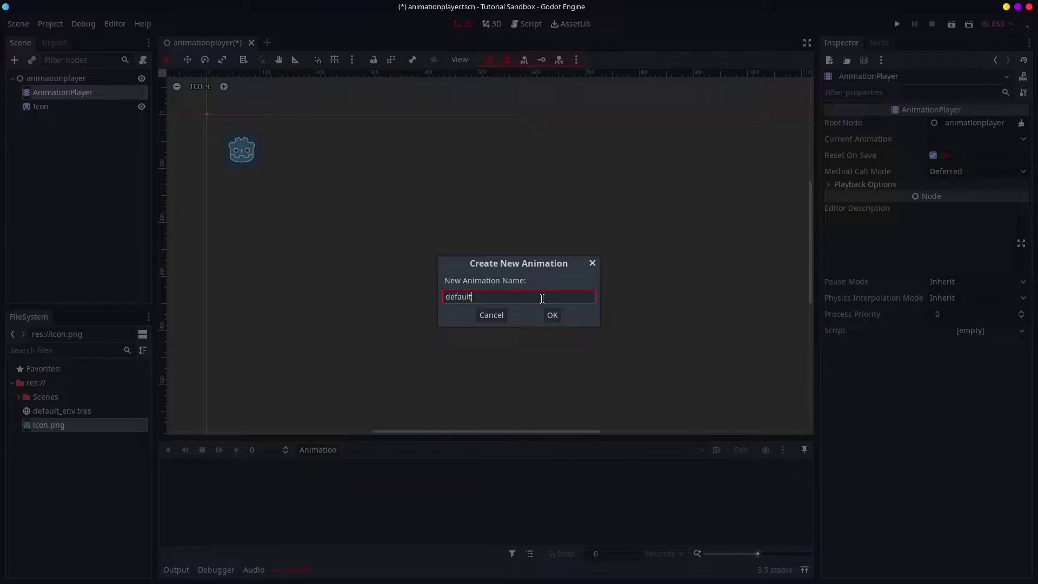
key("Return")
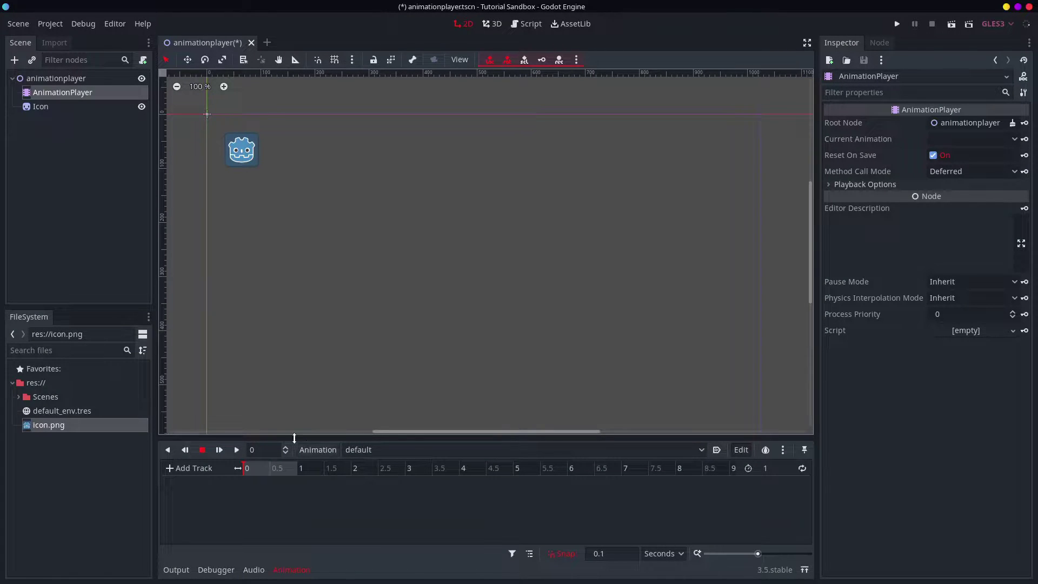
- Create an Icon position track with a keyframe at 64, 66 at time 0
left_click(94, 107)
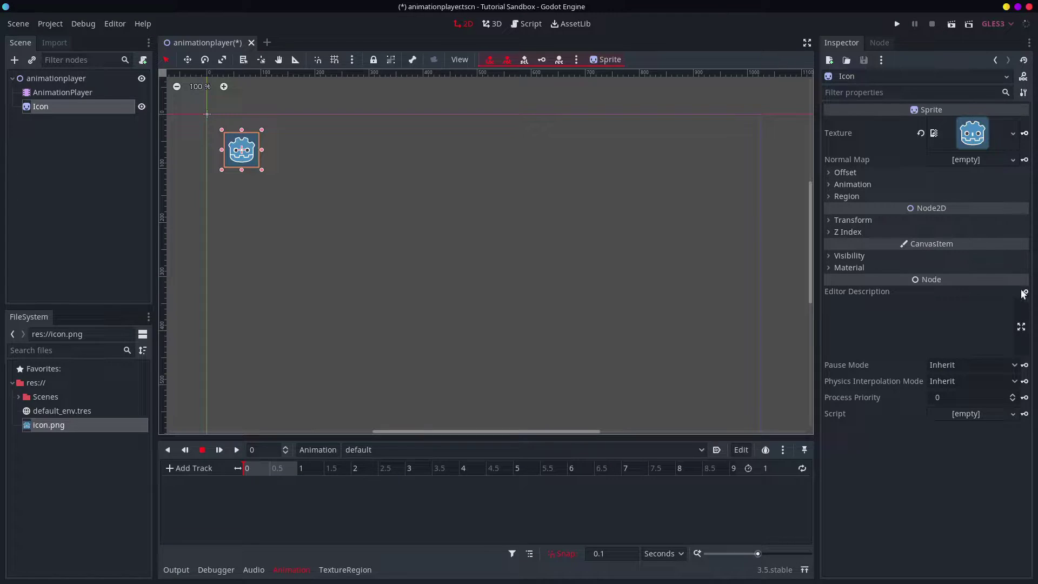
left_click(854, 219)
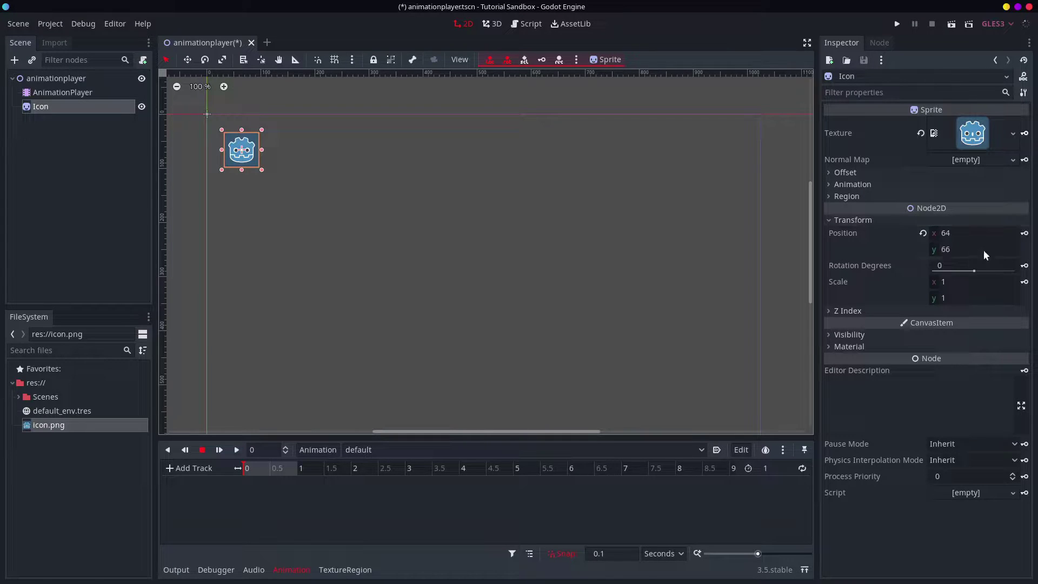
left_click(1024, 233)
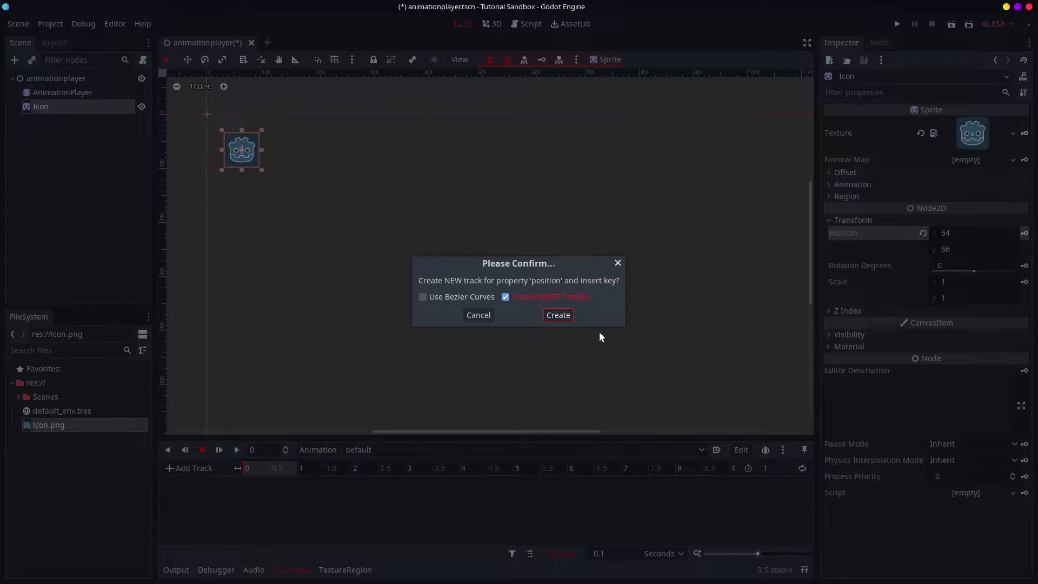
left_click(564, 315)
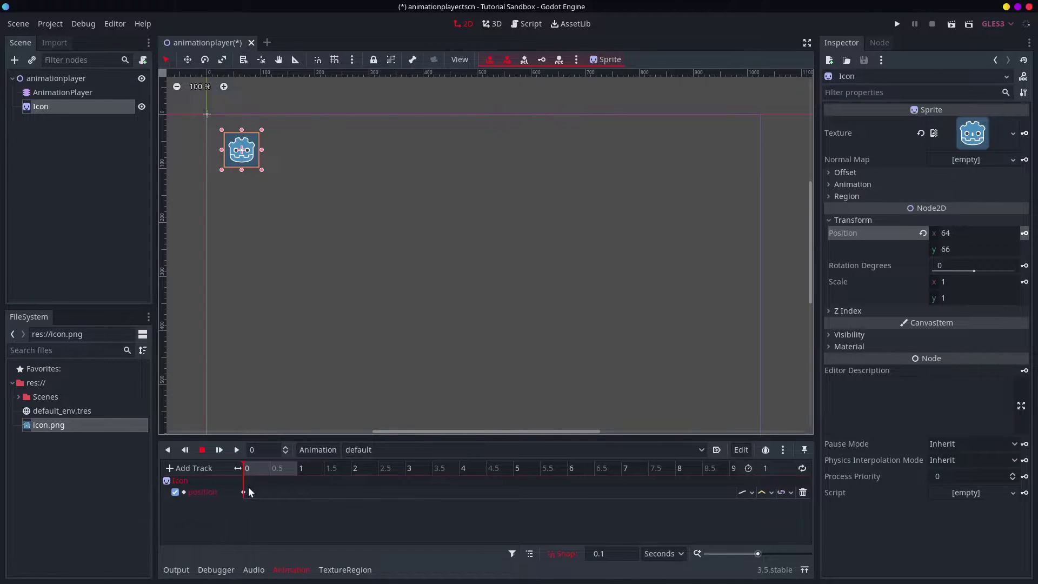
left_click(244, 491)
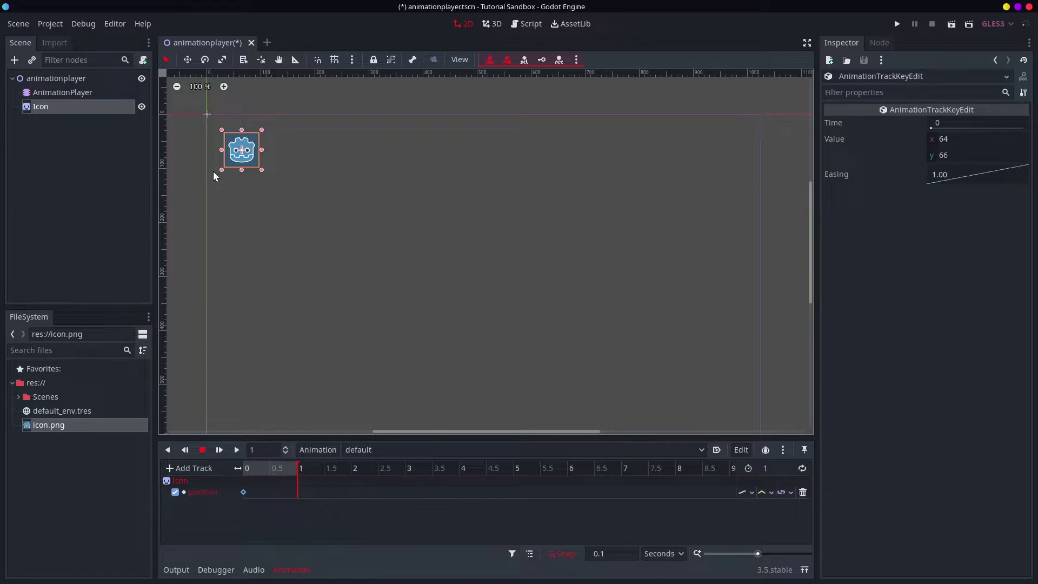
- Move the Icon to 692, 341 and key its position at 1 second
key("w")
left_click_drag(255, 176, 593, 324)
left_click(43, 110)
left_click(1024, 233)
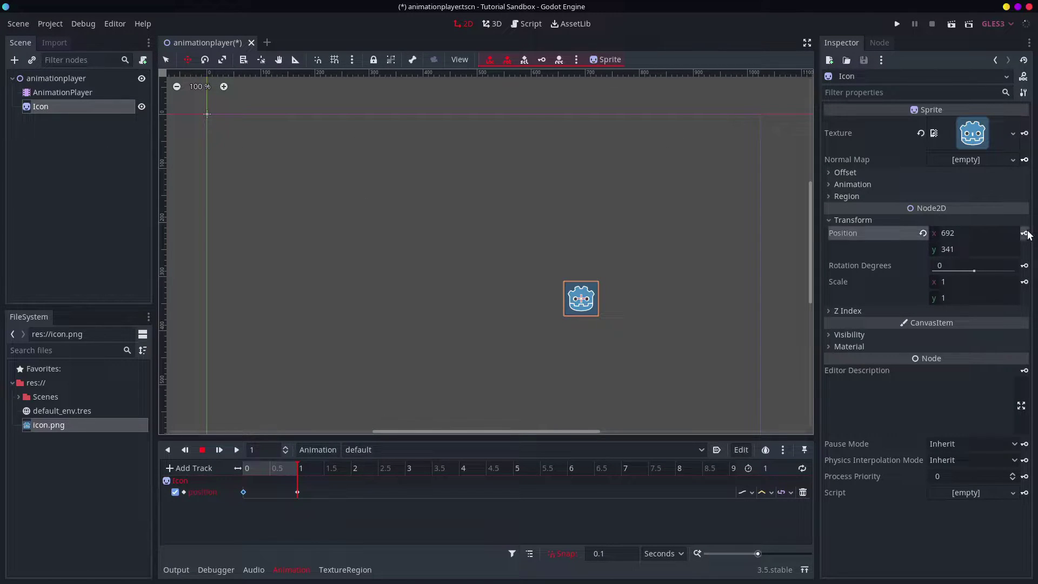
- Replay the animation from the start and briefly inspect the sprite's Region properties
left_click(245, 468)
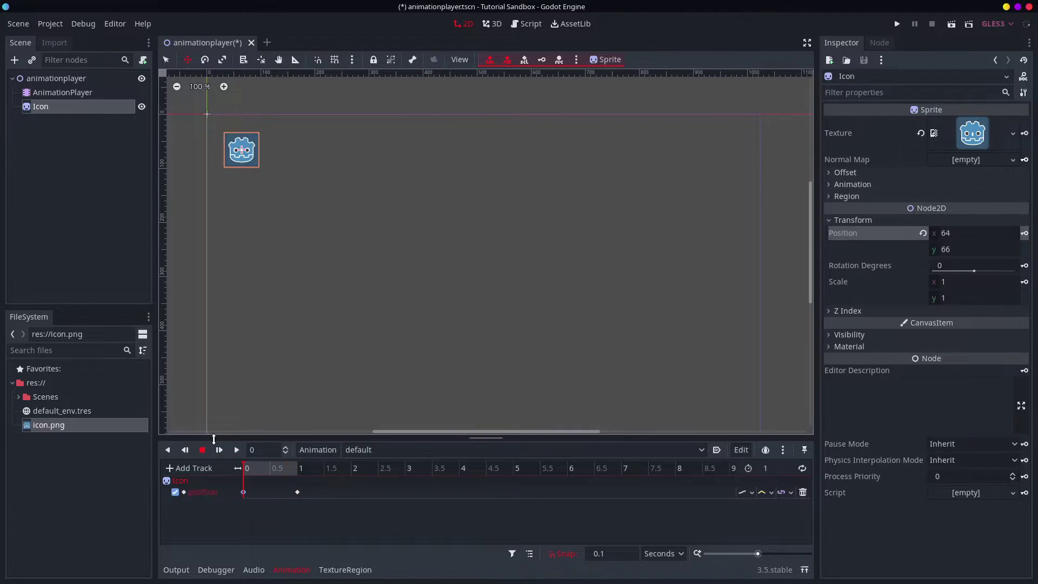
left_click(217, 450)
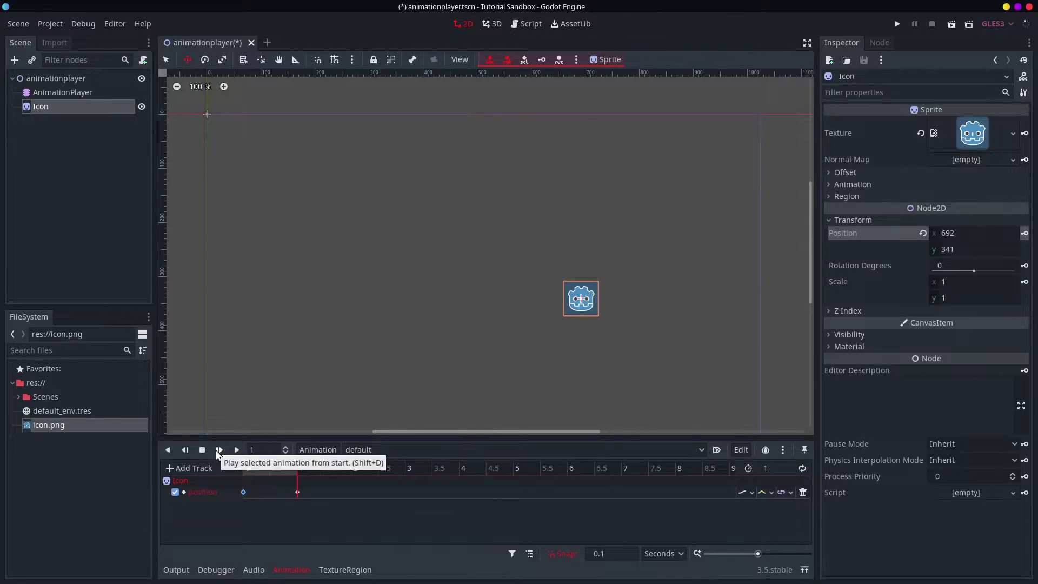
left_click(217, 450)
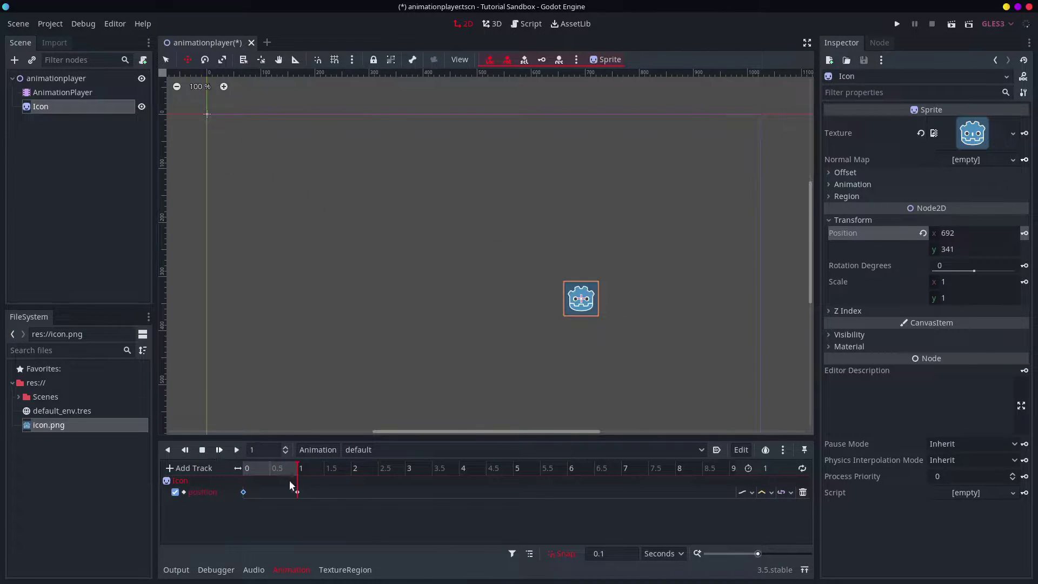
left_click(219, 450)
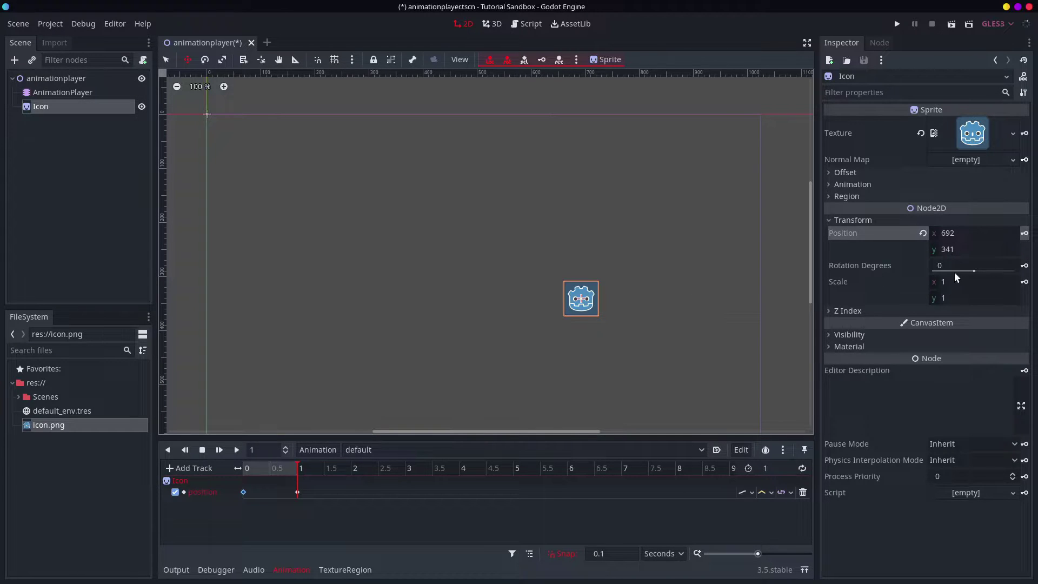
left_click(880, 196)
left_click(880, 194)
mouse_move(880, 204)
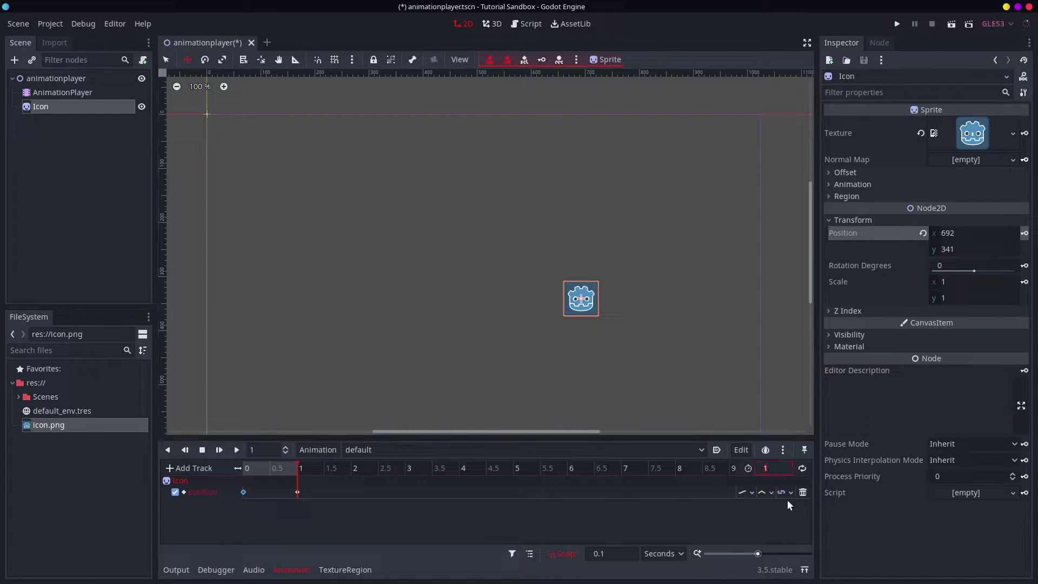
- Set the animation length to 5 seconds
key("Tab")
type("5")
key("Return")
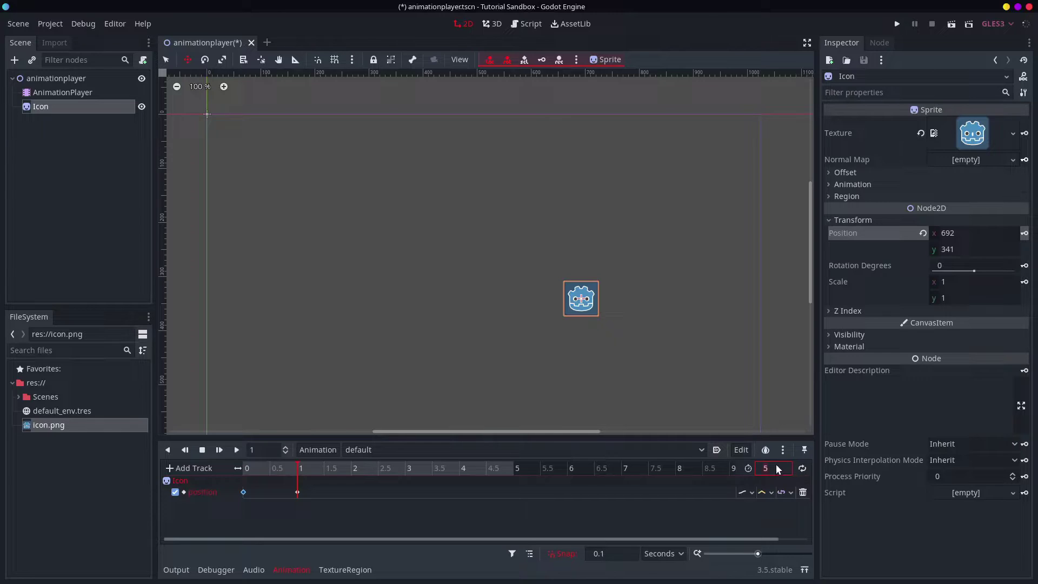
type("1")
key("Return")
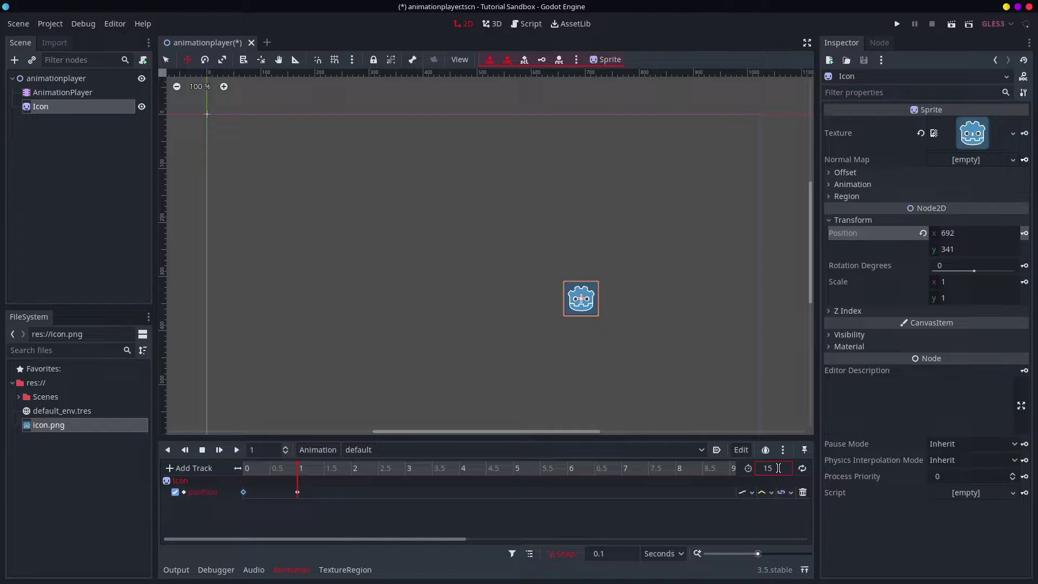
key("BackSpace")
key("Return")
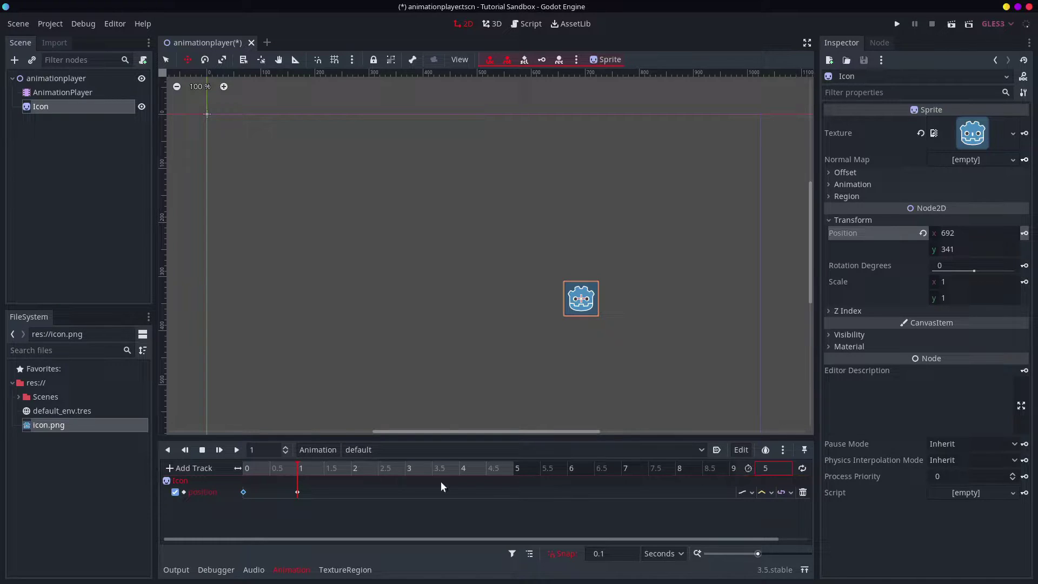
- Scrub the playhead around the timeline and switch the timeline unit to frames
left_click(517, 465)
left_click(297, 493)
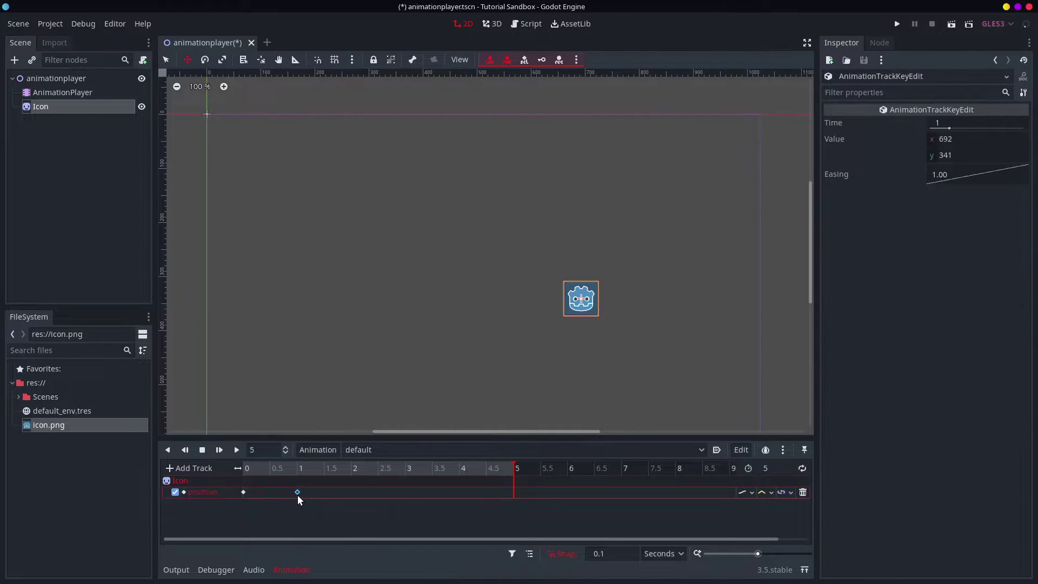
left_click(491, 468)
left_click(459, 468)
left_click(614, 548)
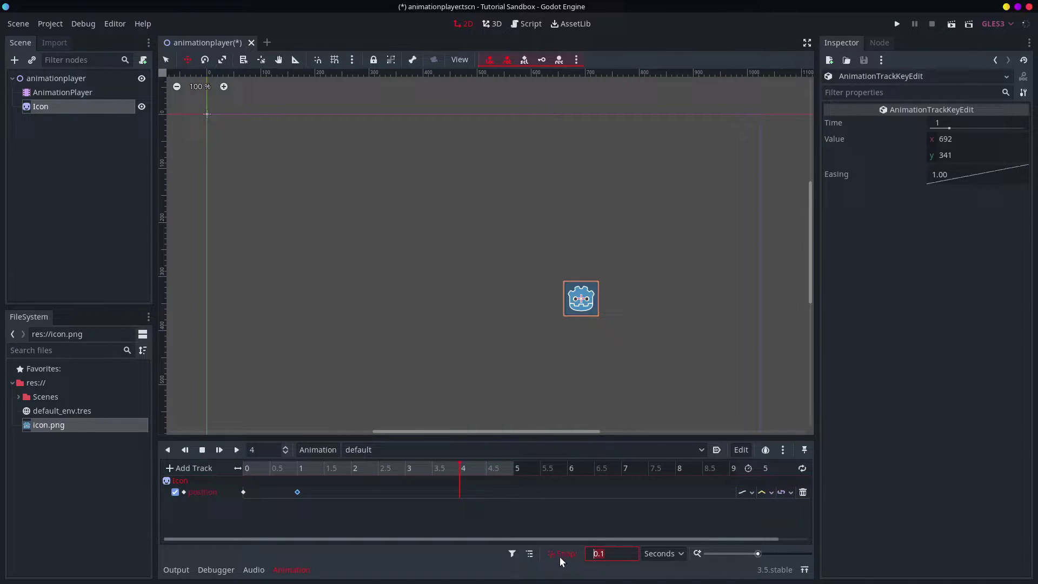
left_click(609, 555)
type("0")
left_click(659, 553)
left_click(661, 573)
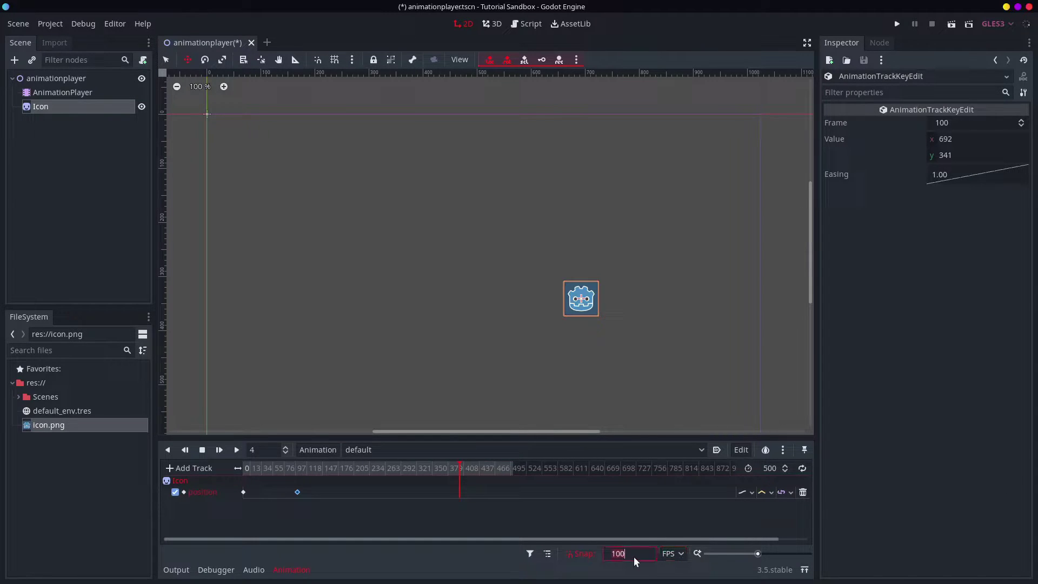
- Set the timeline frame rate to 60 FPS and scrub to preview
key("BackSpace")
key("BackSpace")
key("Return")
left_click_drag(339, 463, 284, 468)
key("BackSpace")
type("60")
key("Return")
mouse_move(372, 467)
left_mouse_down()
mouse_move(332, 468)
mouse_move(351, 466)
left_mouse_up()
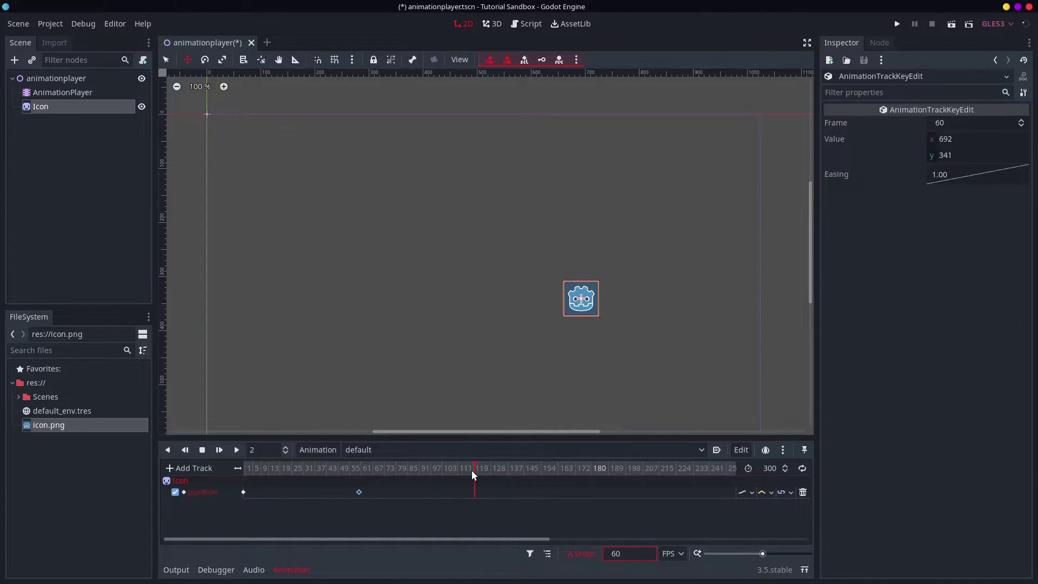
- Switch the timeline unit back to Seconds with a 0.1 snap step
scroll(366, 466, "up", 10, "ctrl")
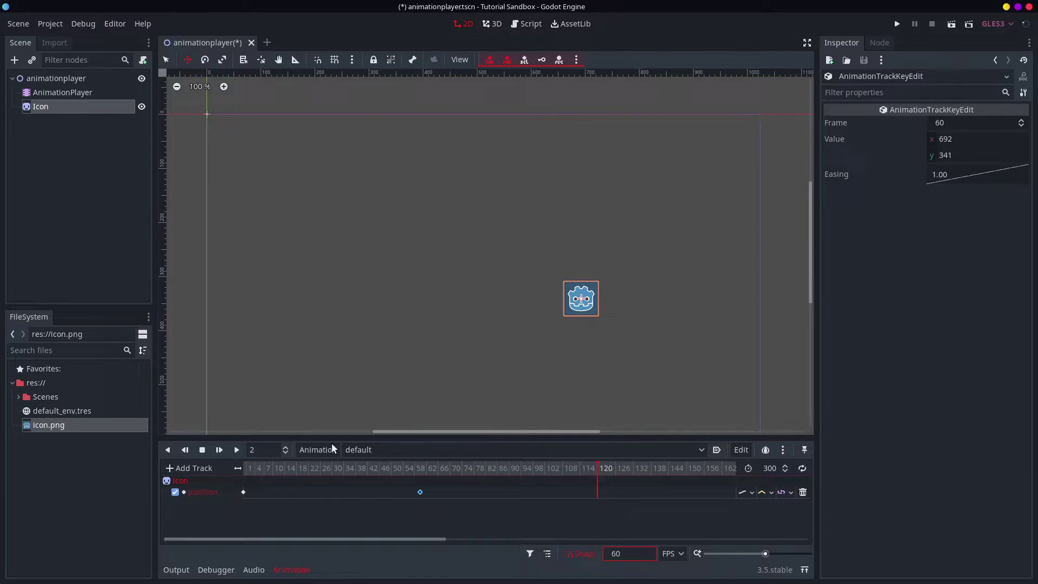
left_click(622, 555)
left_click(672, 554)
left_click(672, 561)
type("0.1")
scroll(420, 515, "down", 4, "ctrl")
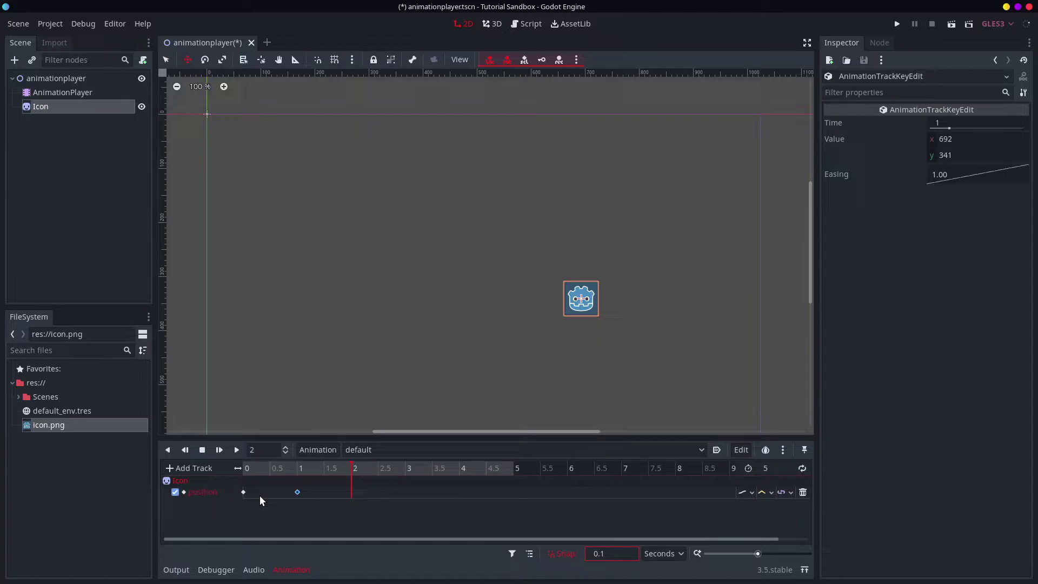
- Set 'default' to autoplay on load and loop, testing it in the running scene
left_click(716, 450)
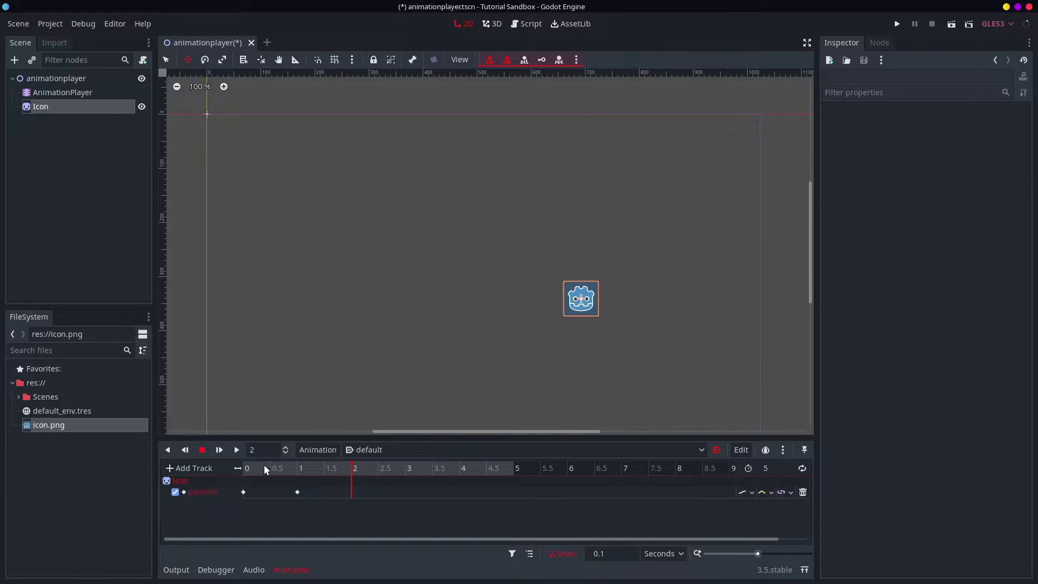
left_click(717, 450)
left_click(949, 23)
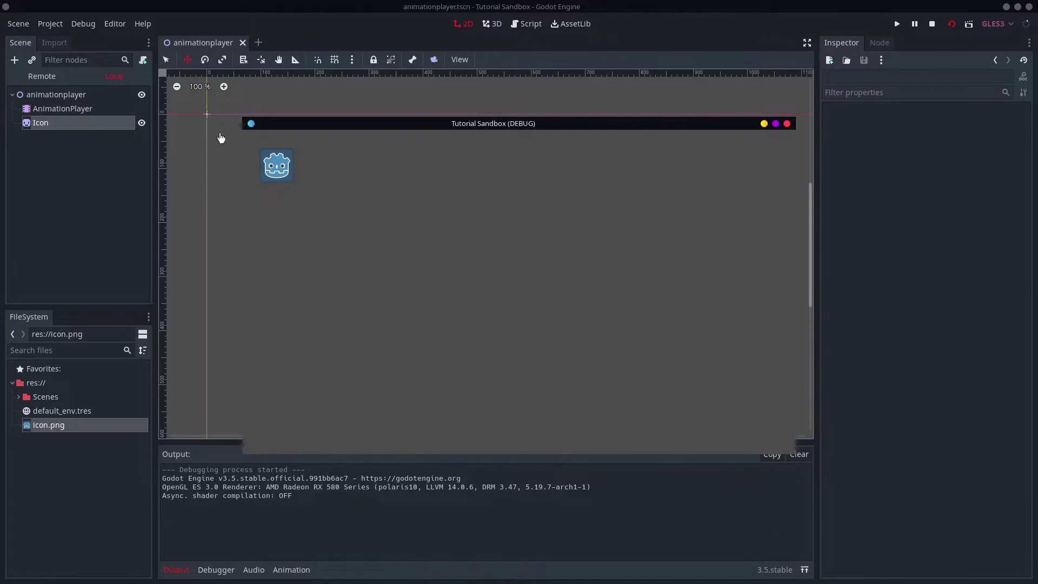
left_click(292, 569)
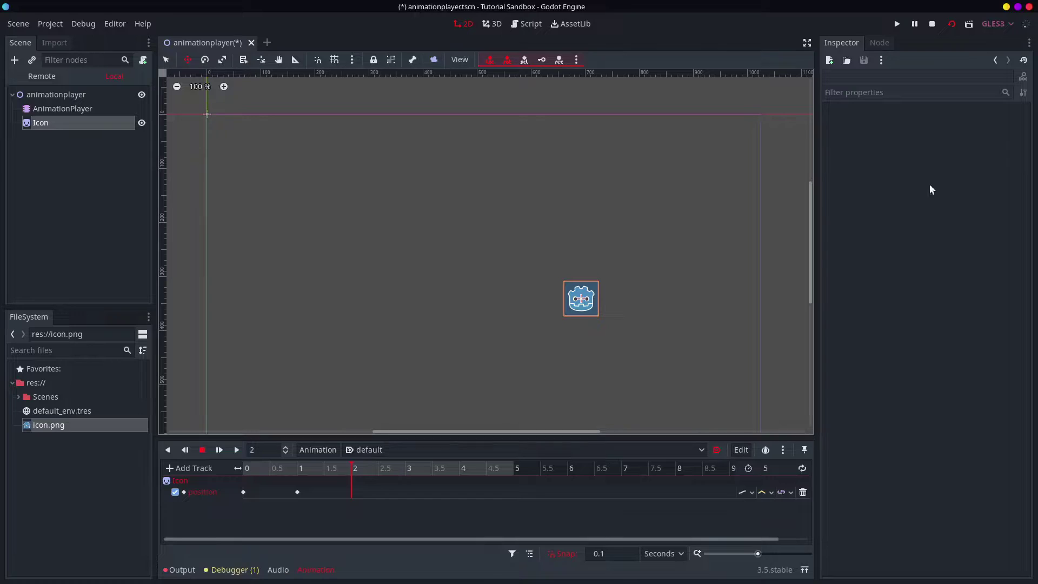
left_click(950, 24)
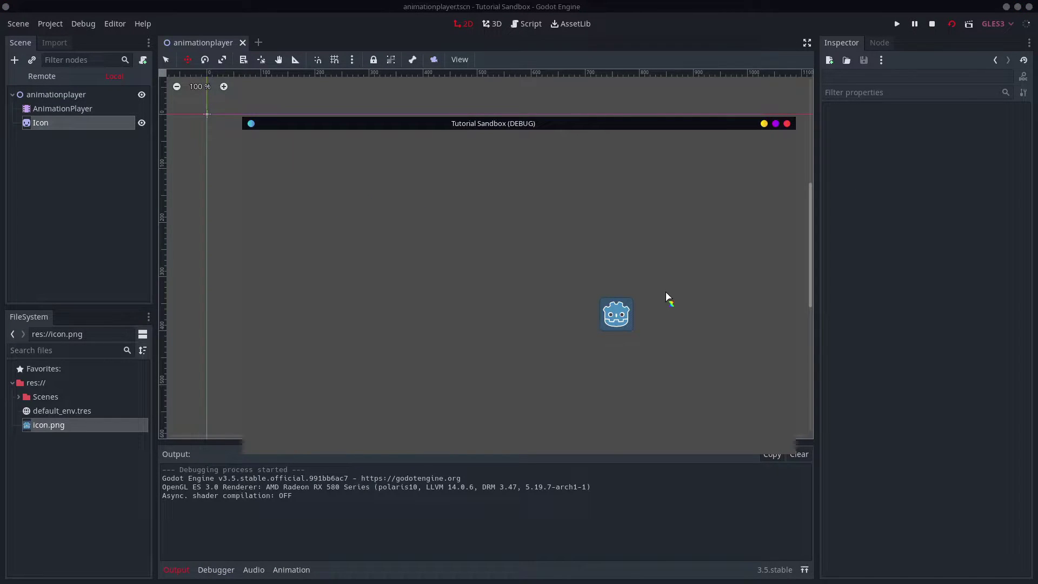
left_click(311, 572)
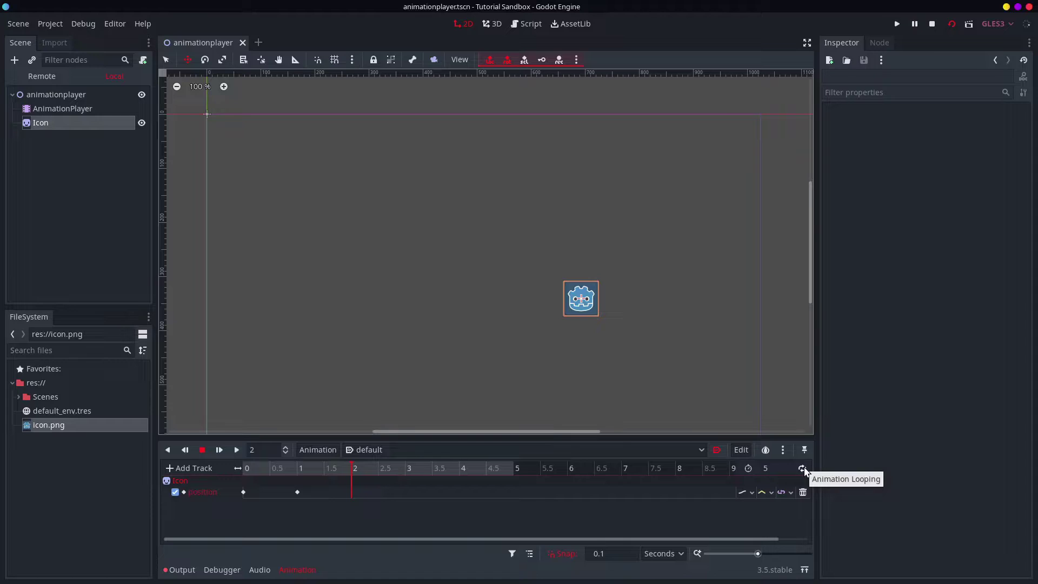
left_click(802, 468)
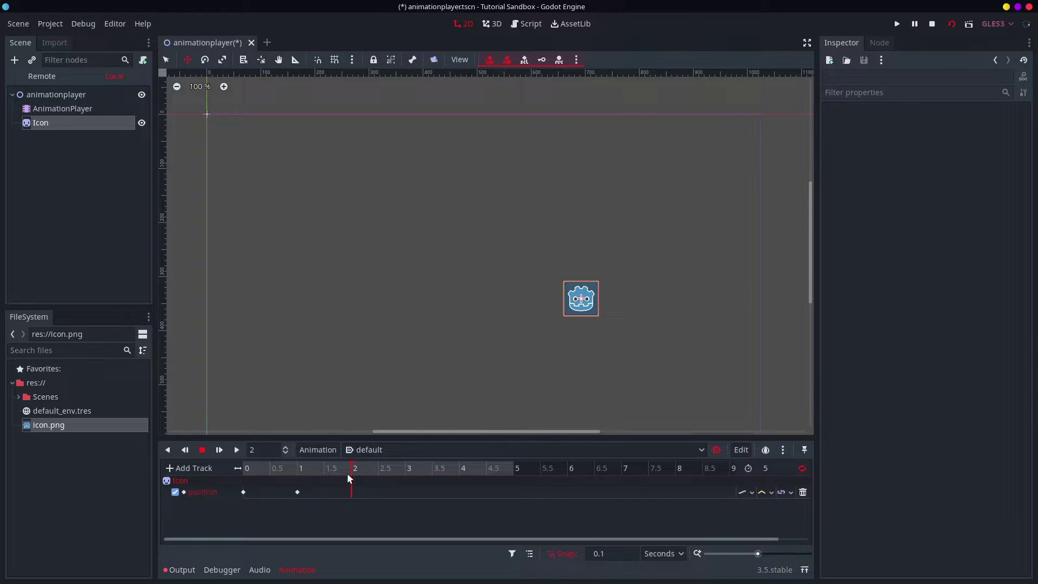
left_click(949, 25)
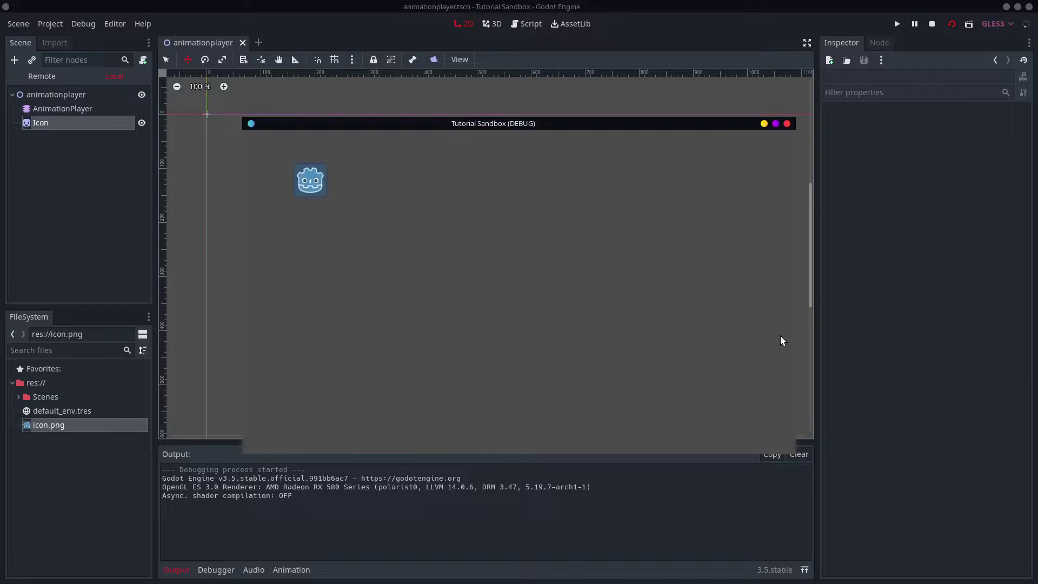
- Close the game and put the first position key's time back to 0
key("alt+F4")
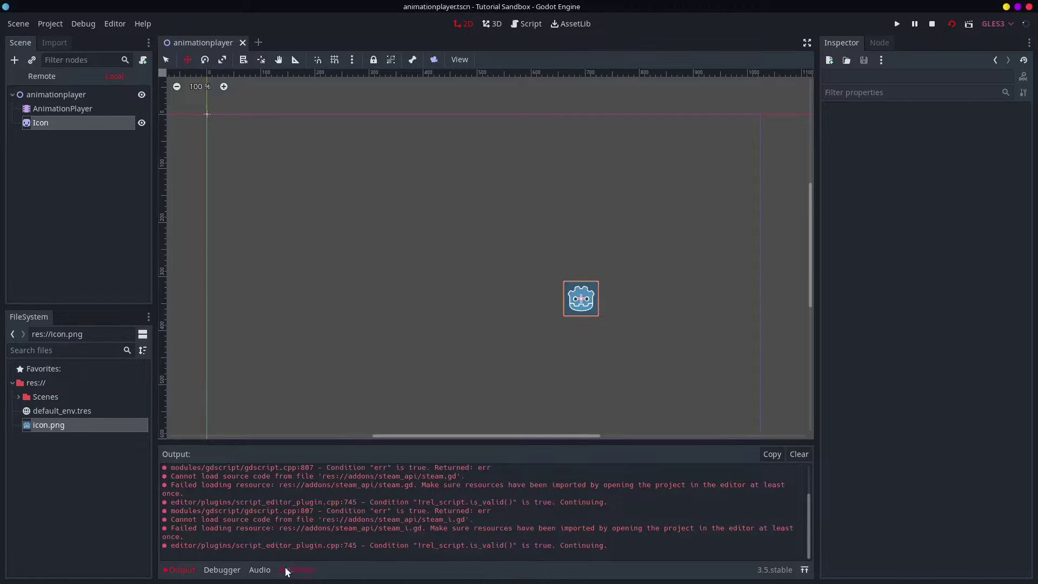
left_click(286, 569)
left_click_drag(286, 472, 246, 473)
left_click(243, 492)
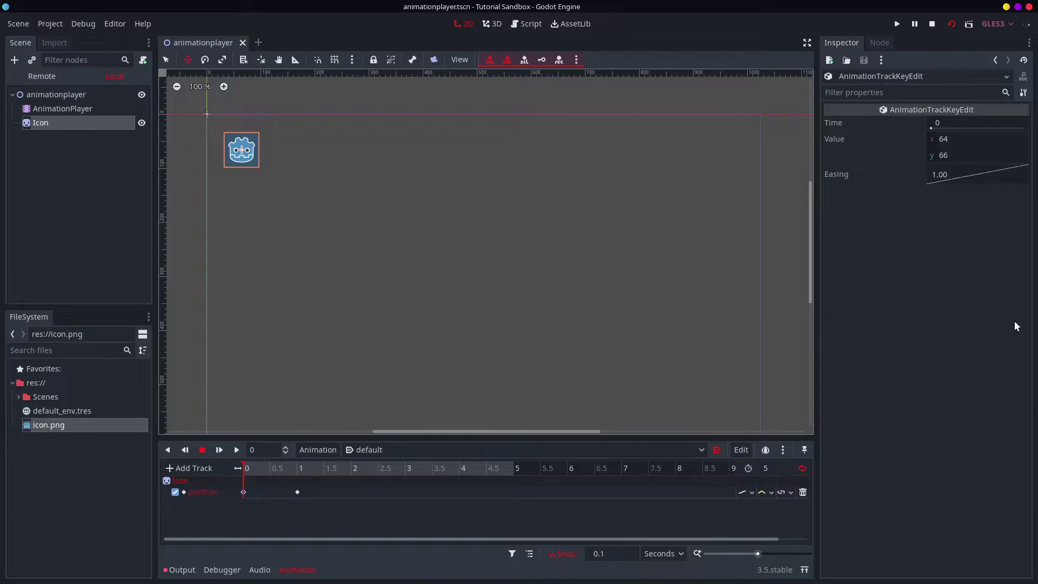
left_click(936, 128)
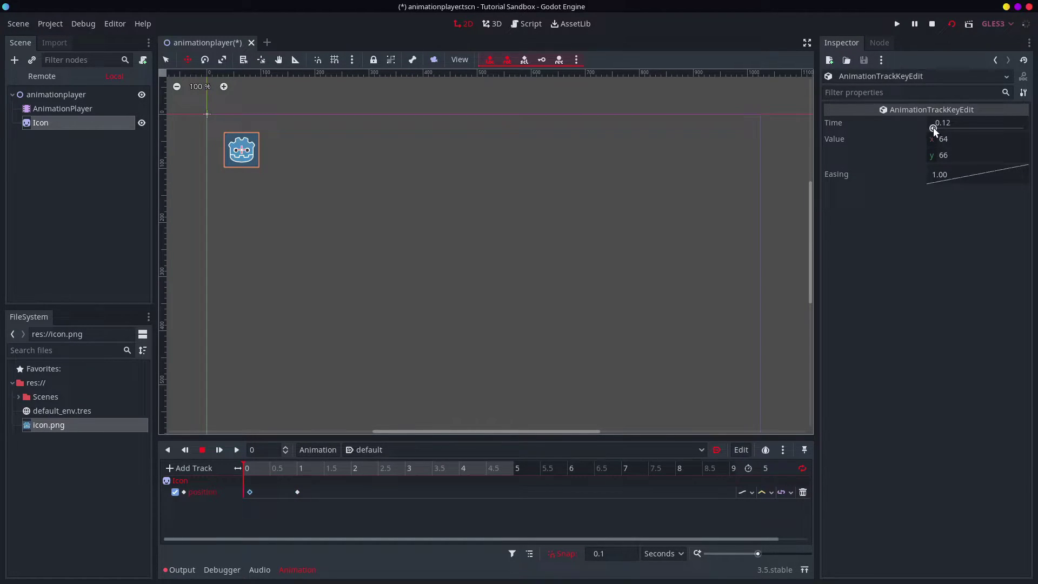
left_click(966, 119)
type("0")
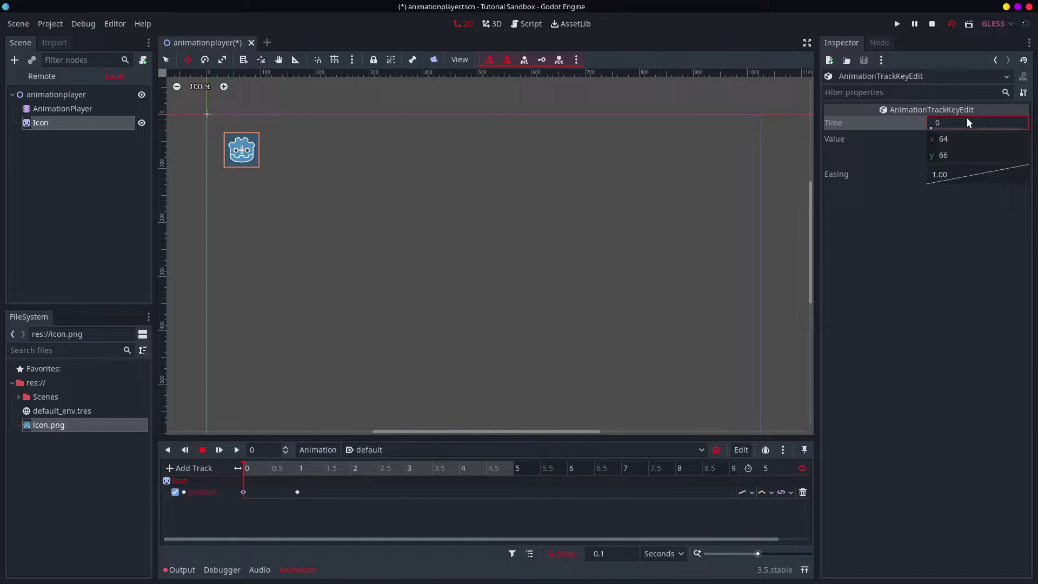
key("Return")
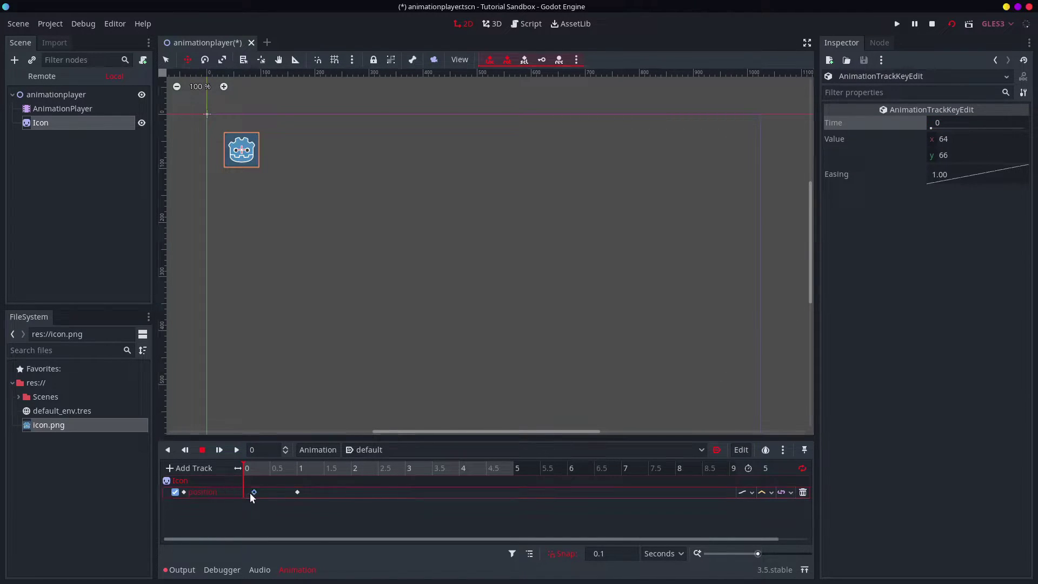
left_click(244, 492)
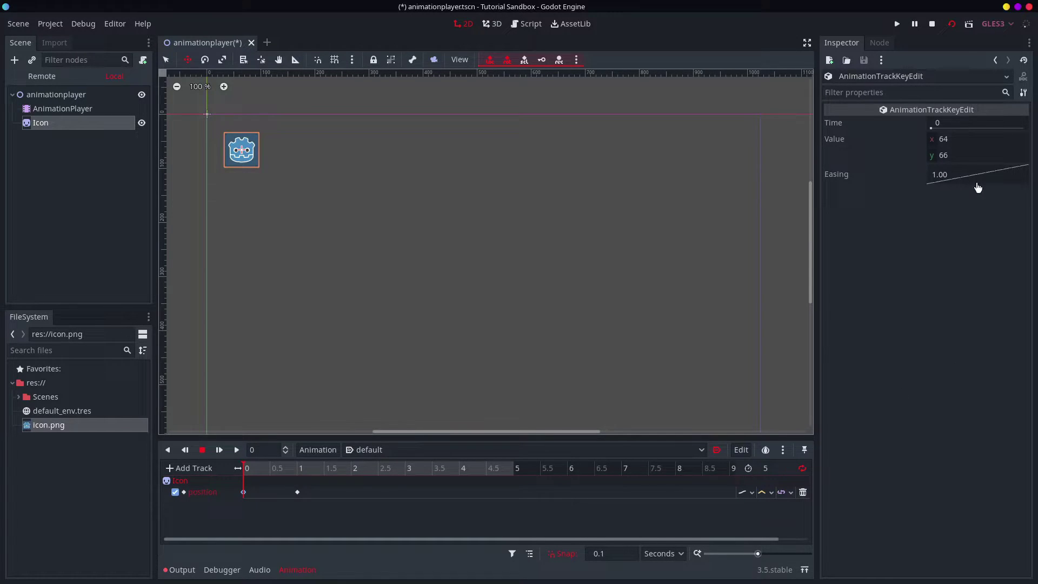
- Lower the first key's easing to 0.0358 and test it in the running scene
left_click_drag(999, 187, 1001, 211)
left_click_drag(1002, 184, 923, 190)
key("F6")
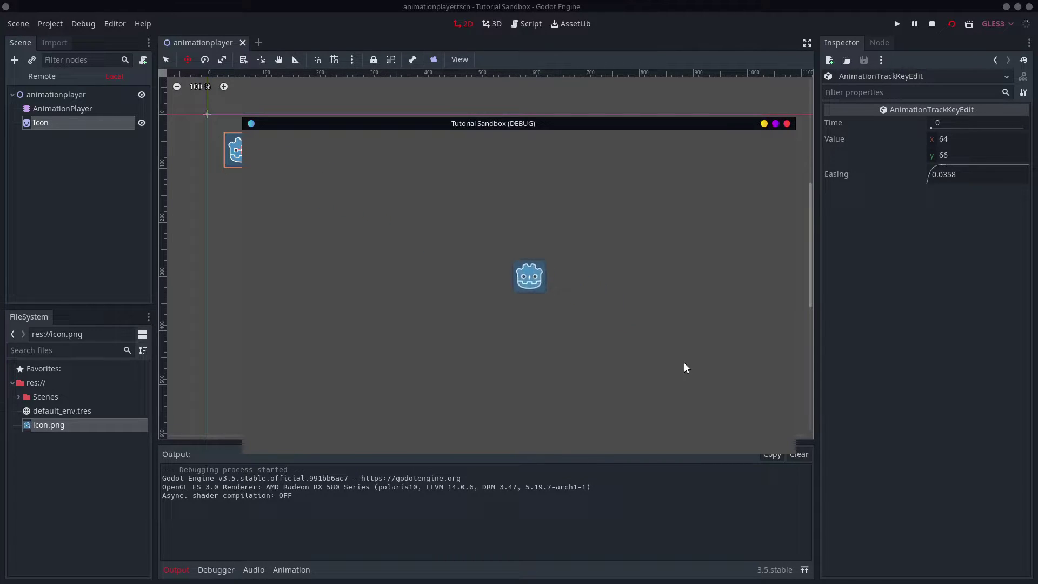
left_click(931, 24)
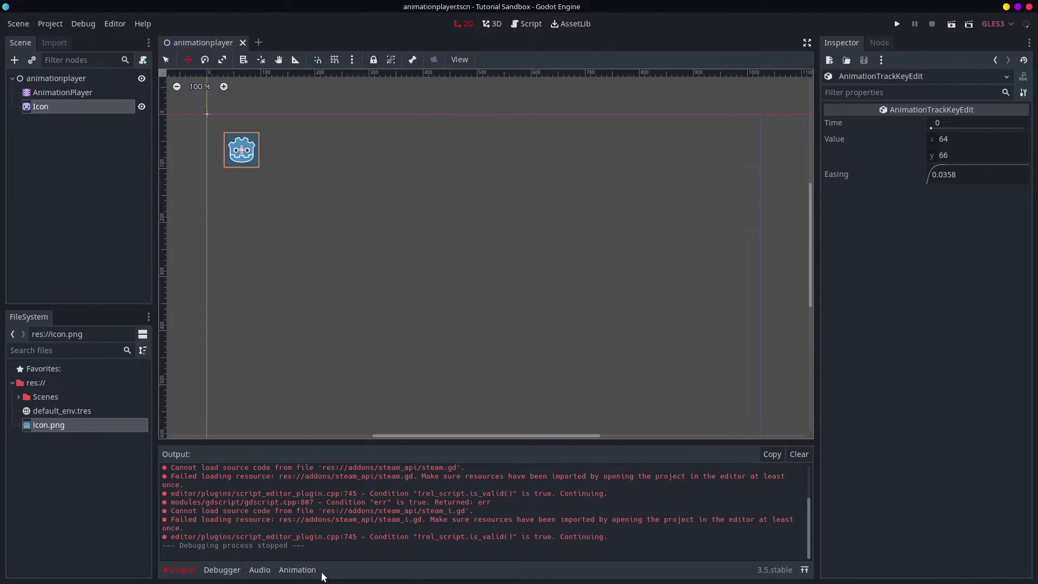
left_click(305, 570)
- Try an easing of 1, settle the first key's easing at 3.13, and save
left_click_drag(1018, 171, 1012, 243)
left_click_drag(994, 184, 1021, 204)
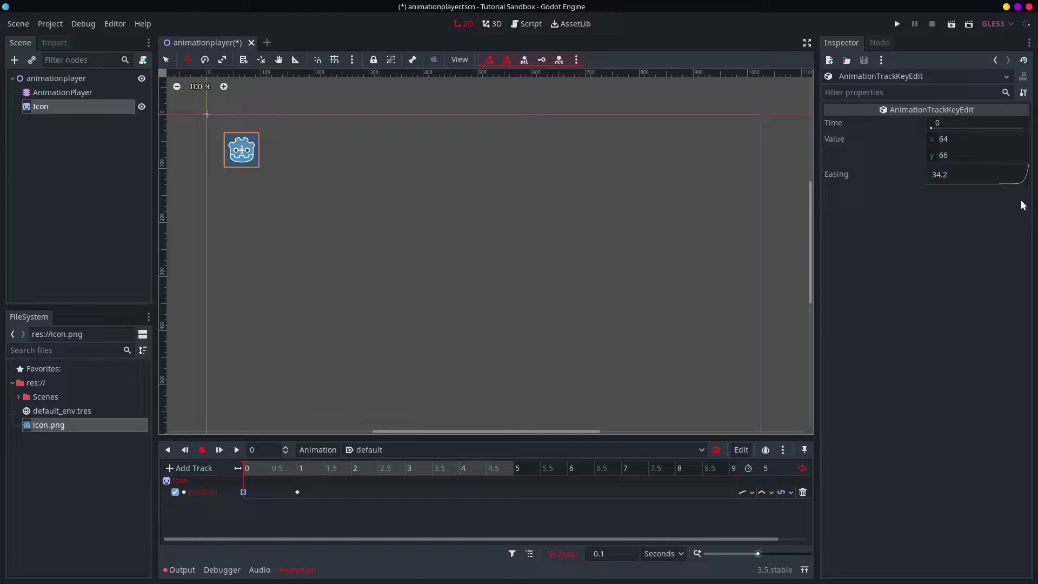
double_click(956, 170)
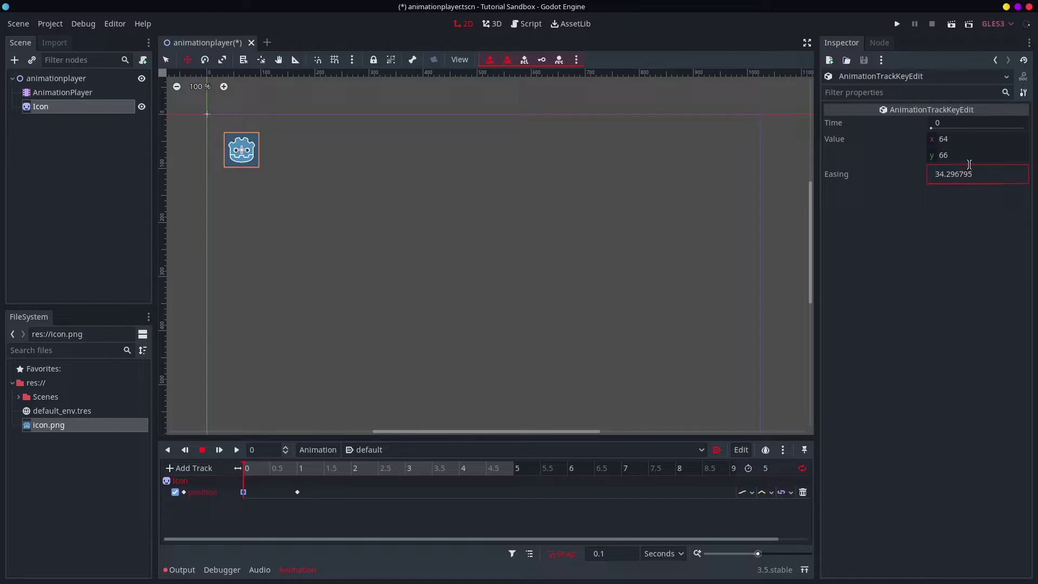
key("ctrl+a")
type("1")
key("Return")
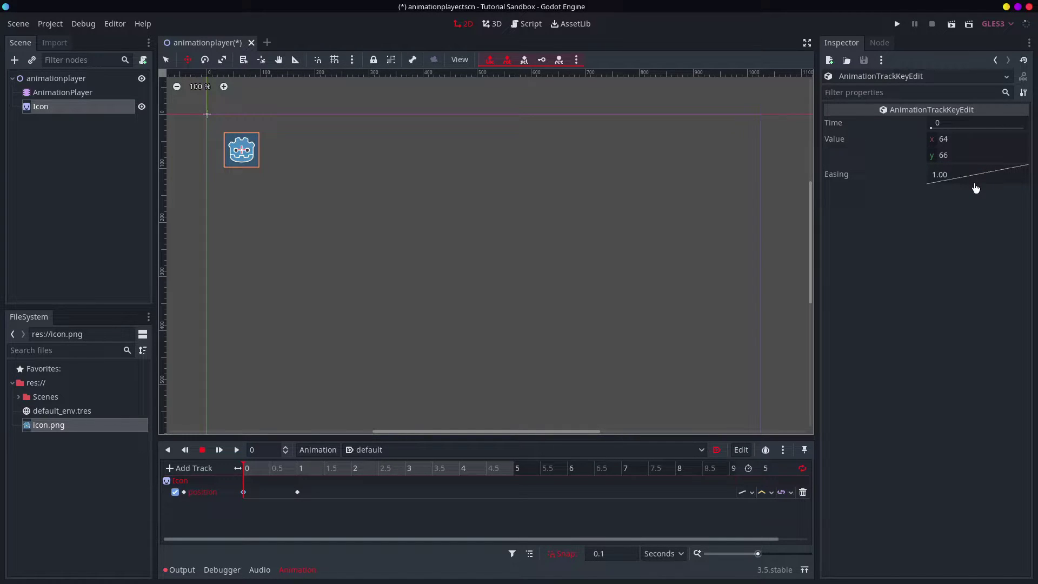
left_click_drag(975, 186, 993, 190)
key("ctrl+s")
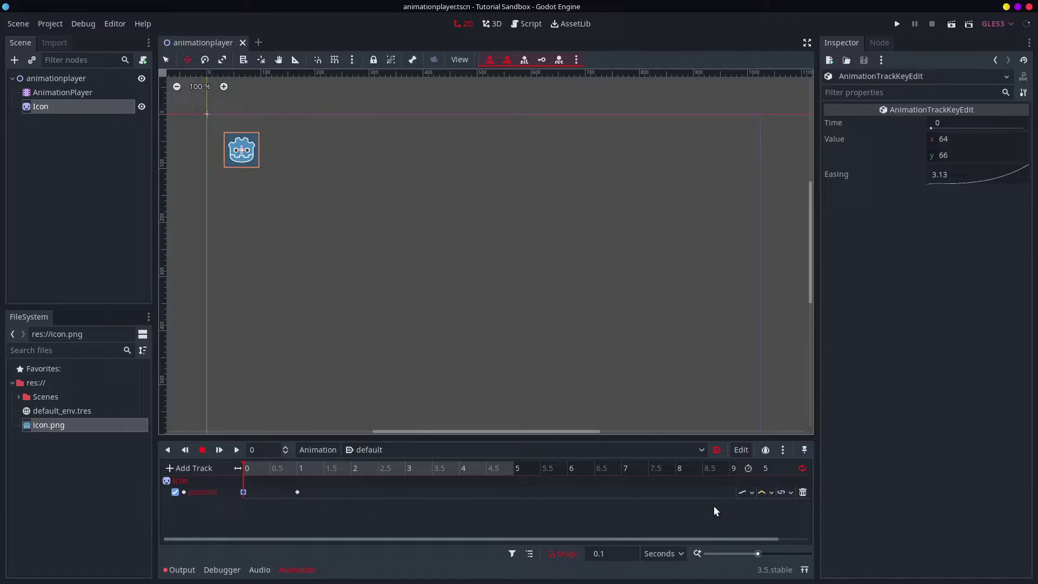
- Set the Icon position track's update mode to Discrete and scrub to watch it jump
left_click(751, 493)
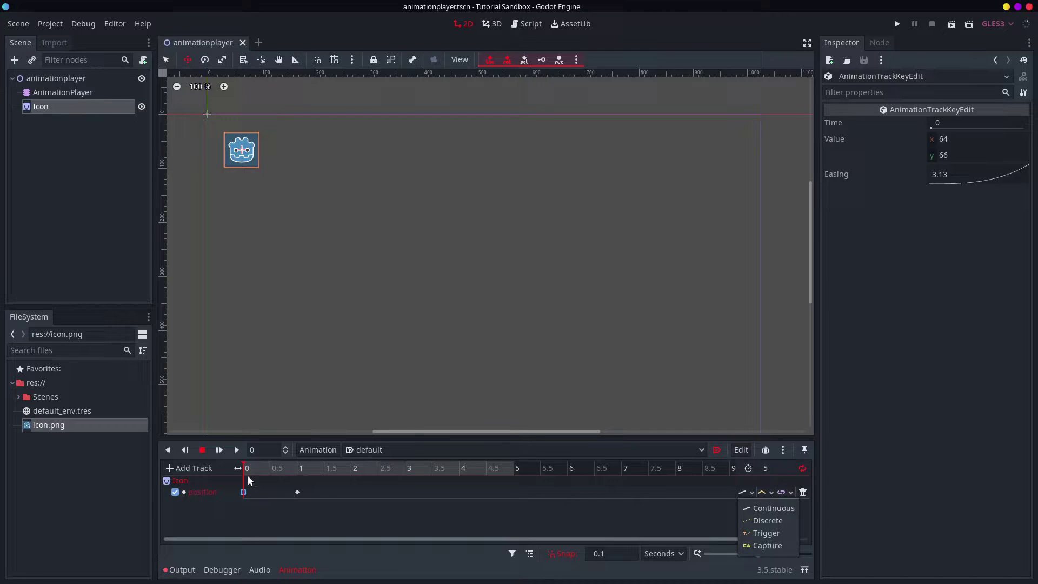
left_click_drag(246, 474, 297, 468)
left_click(744, 492)
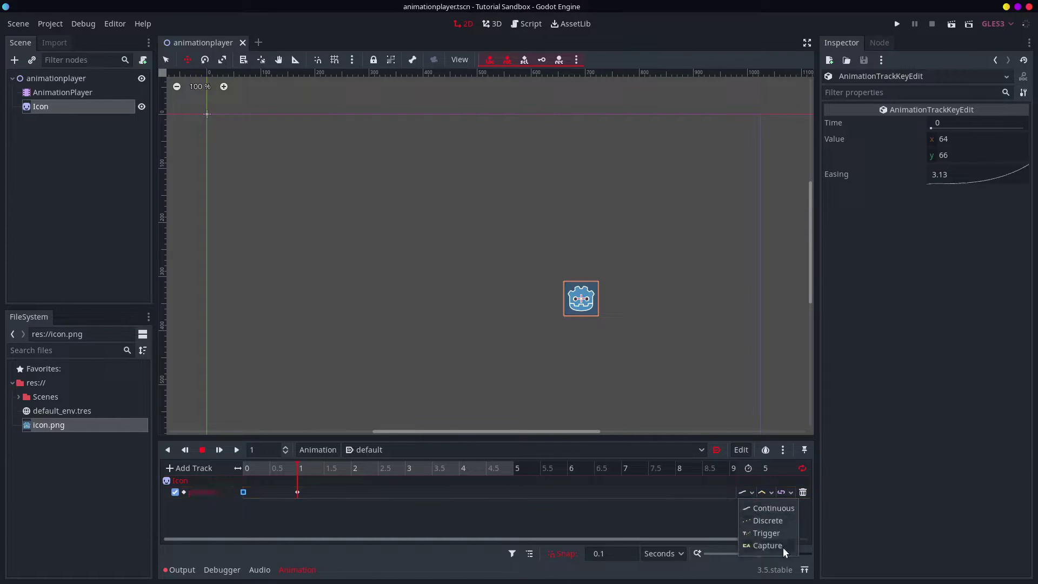
left_click(787, 517)
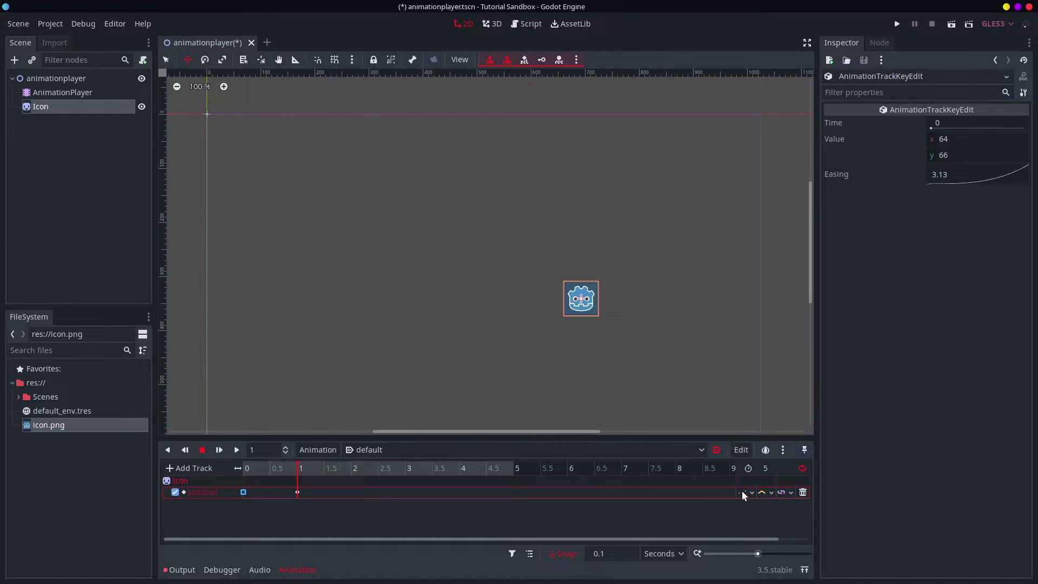
left_click_drag(306, 468, 235, 475)
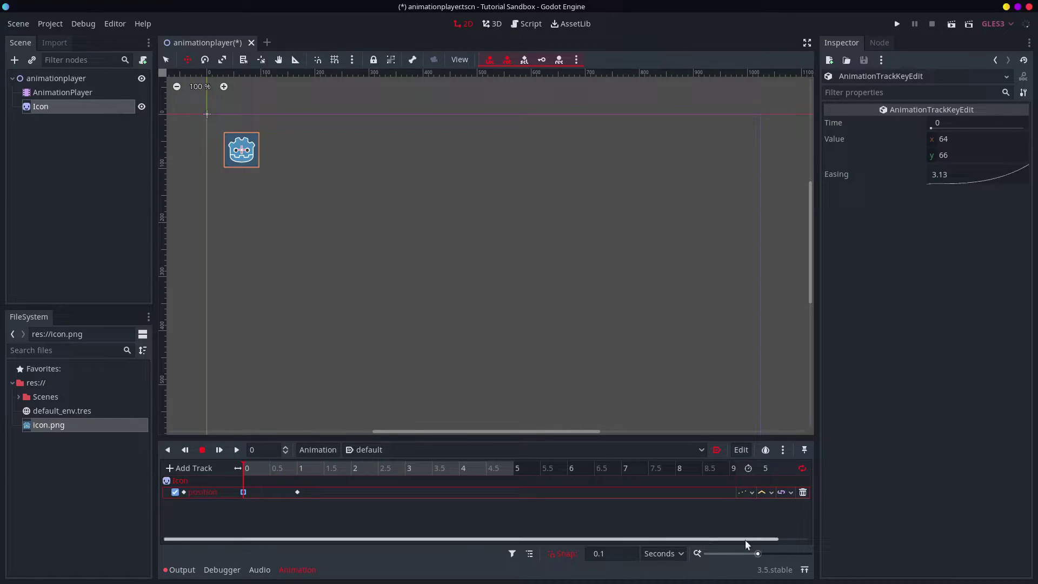
left_click(752, 491)
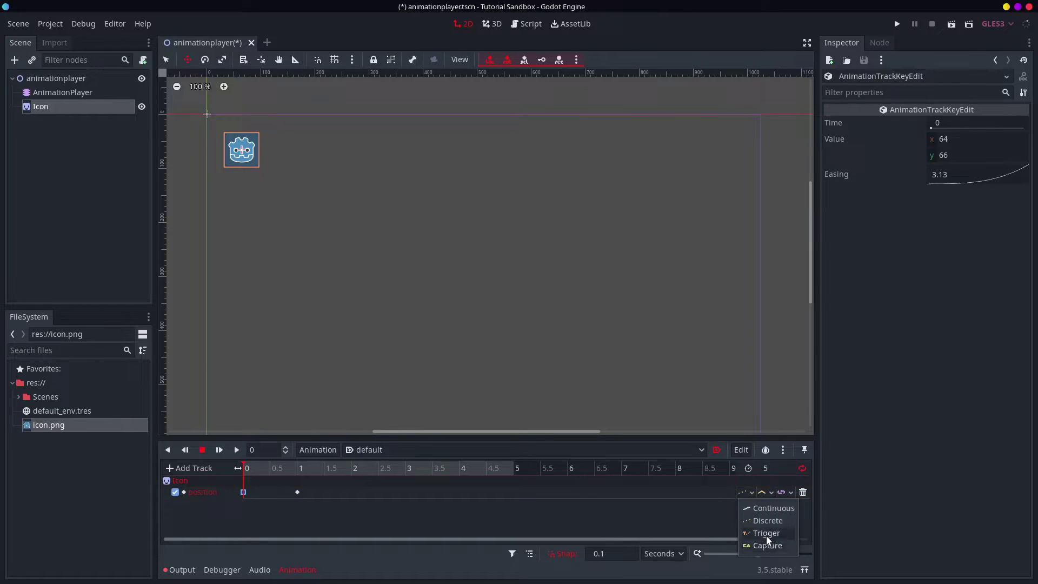
- Review the position track's interpolation options, keeping Linear, and play the animation
left_click(699, 514)
left_click(763, 491)
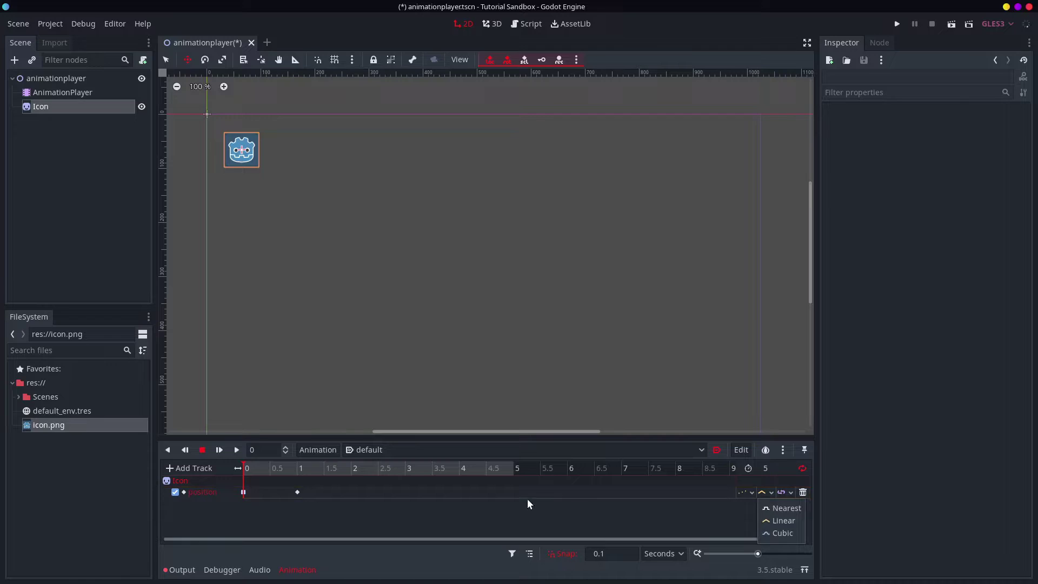
left_click(749, 513)
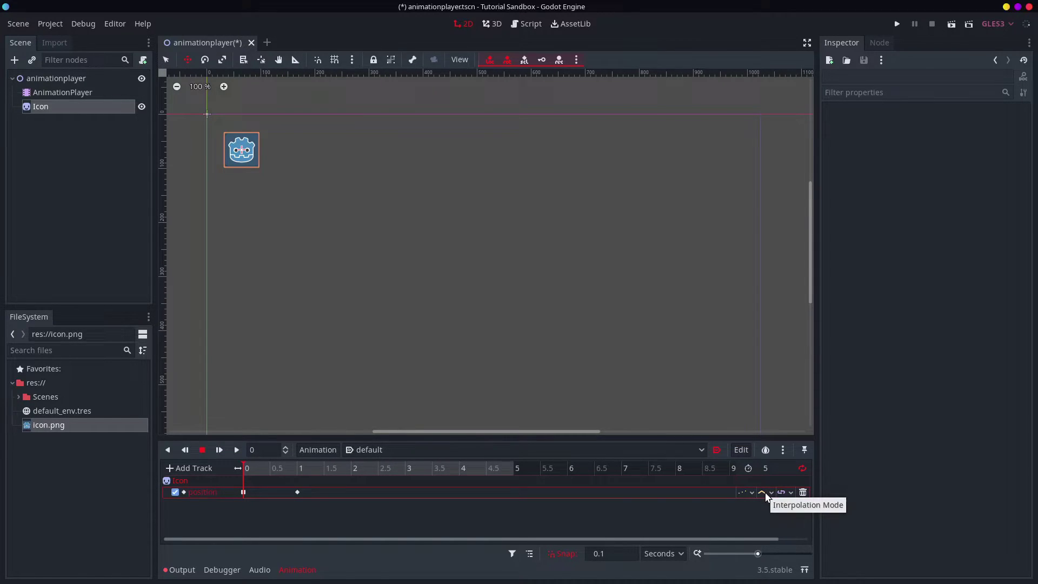
left_click(765, 493)
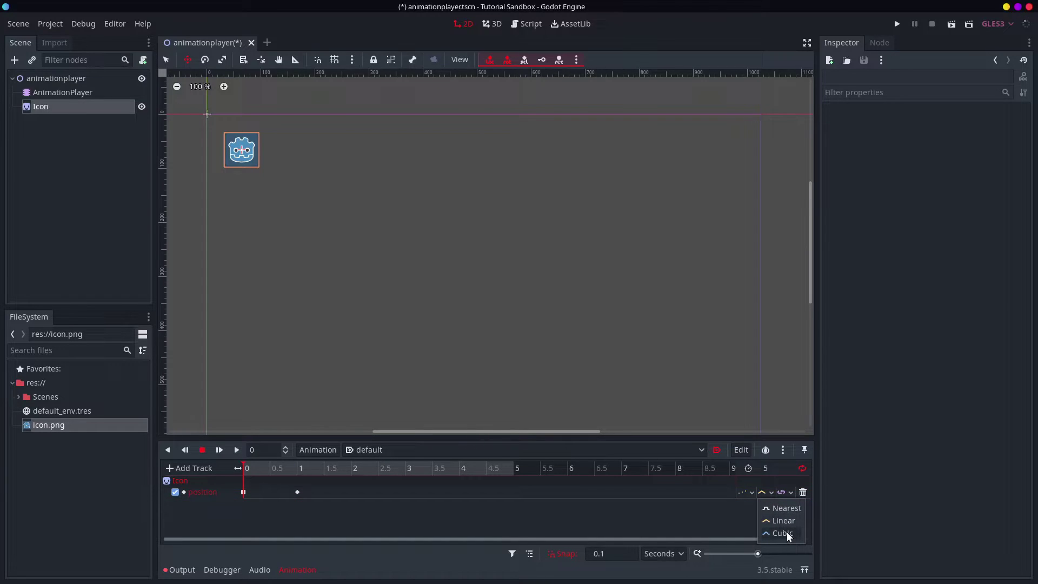
left_click(218, 448)
- Set the position track to Continuous updates and the first key's easing to 1
left_click(745, 493)
left_click(751, 502)
left_click_drag(268, 463, 244, 468)
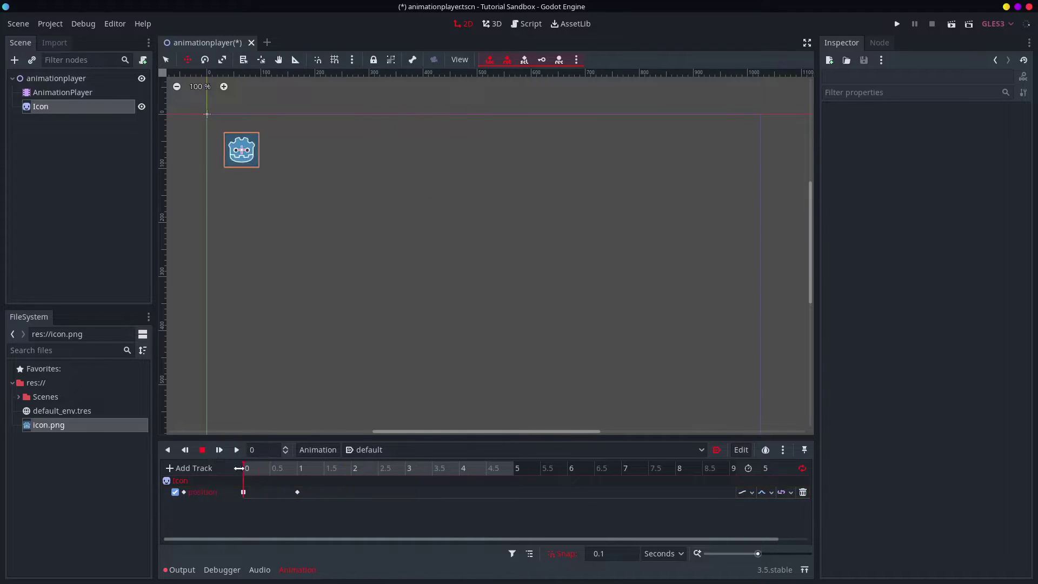
left_click(243, 492)
double_click(955, 178)
type("1")
key("Return")
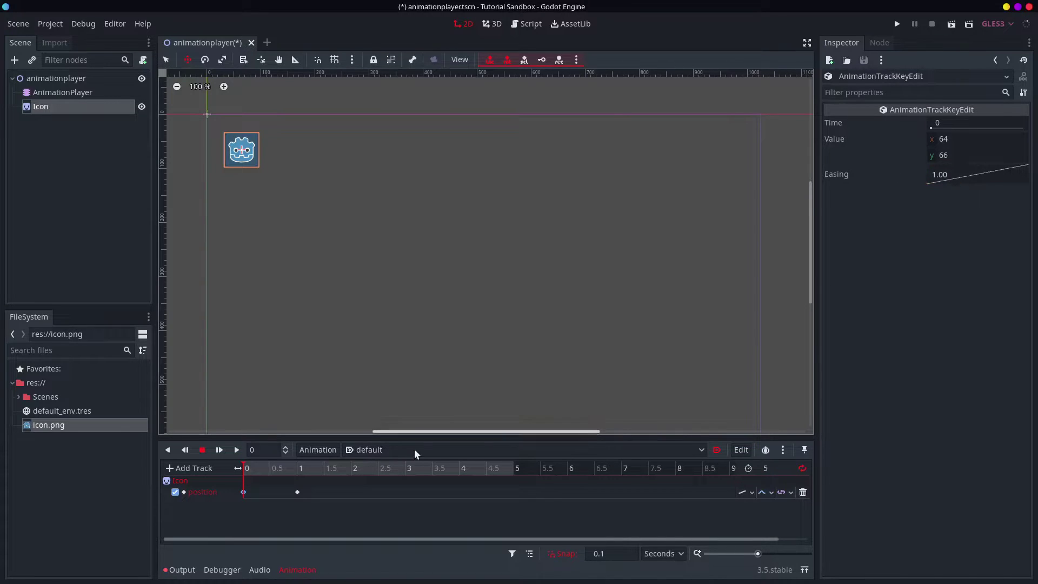
- Duplicate the 1-second position key at about 1.4 seconds and play the animation
left_click_drag(304, 466, 320, 467)
right_click(297, 491)
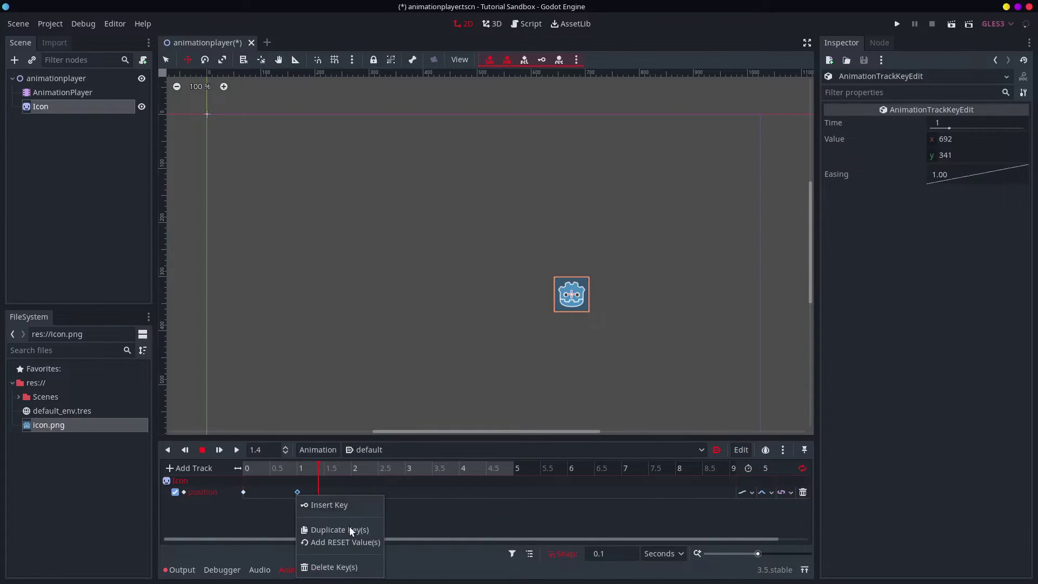
left_click(349, 531)
left_click_drag(314, 468, 239, 468)
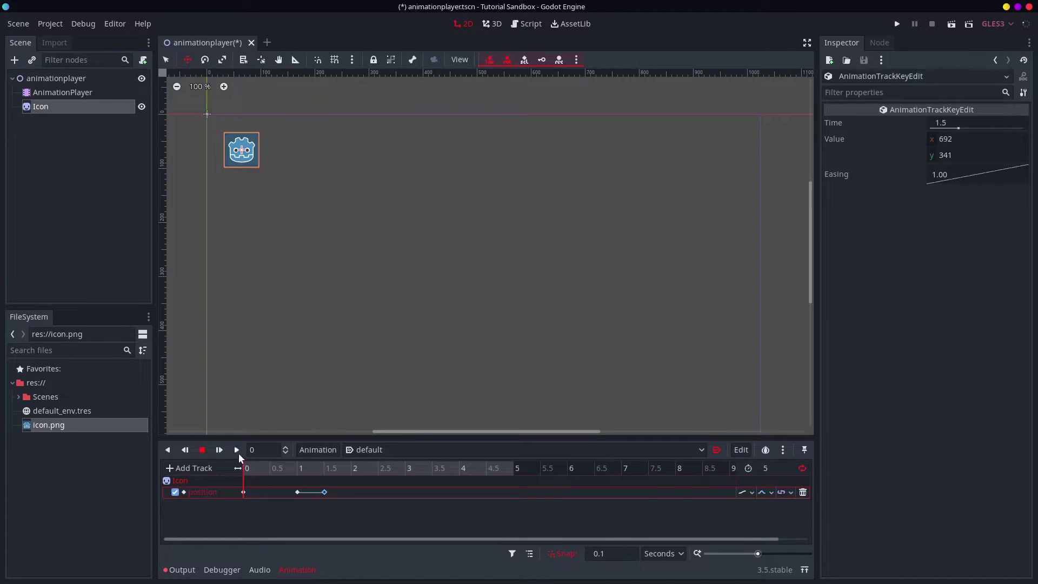
left_click(219, 449)
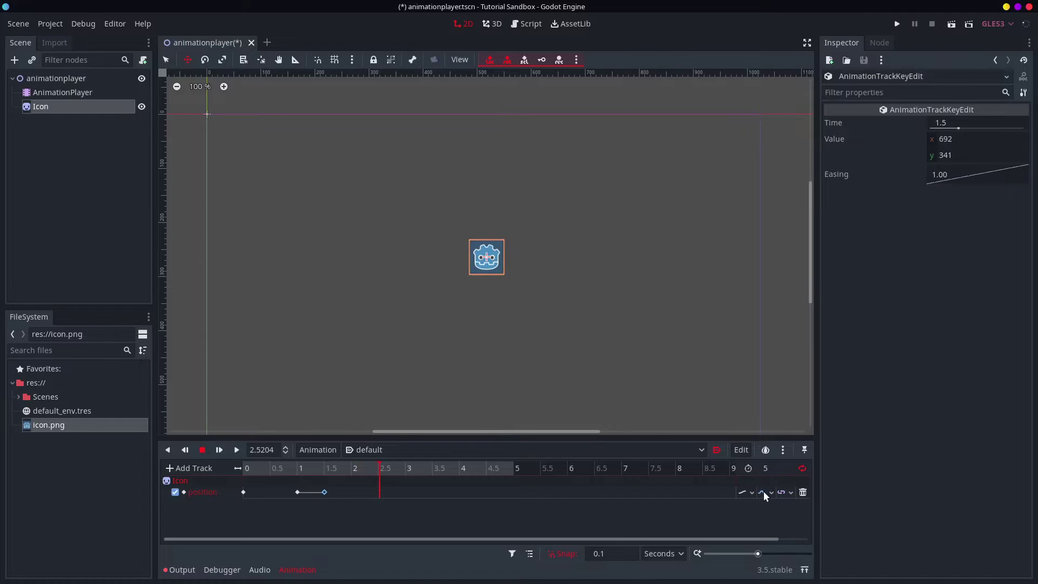
- Scrub and replay to check the hold after 1 second, then select the 1-second key
left_click(324, 466)
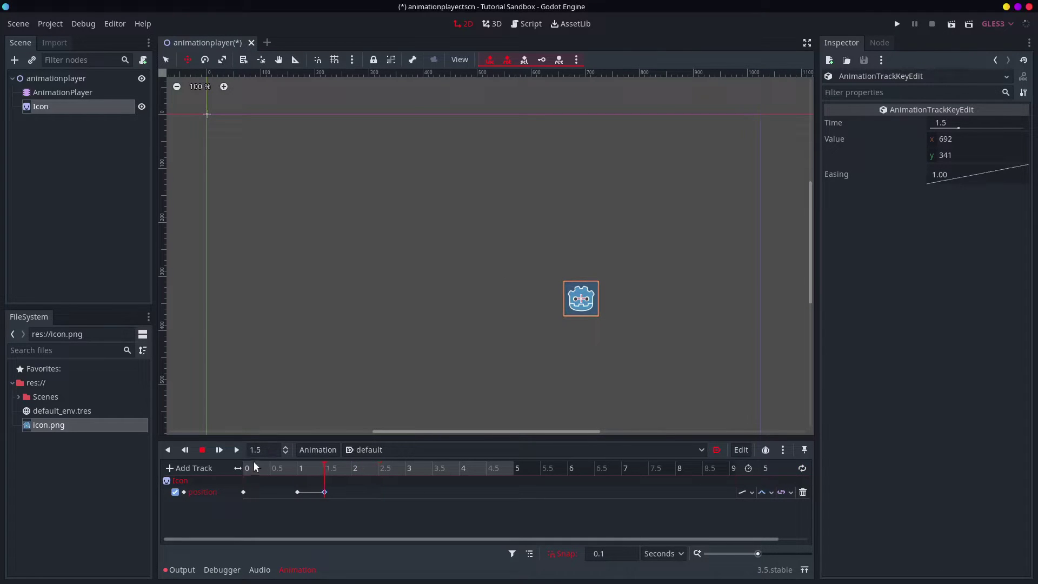
left_click(432, 465)
left_click(218, 451)
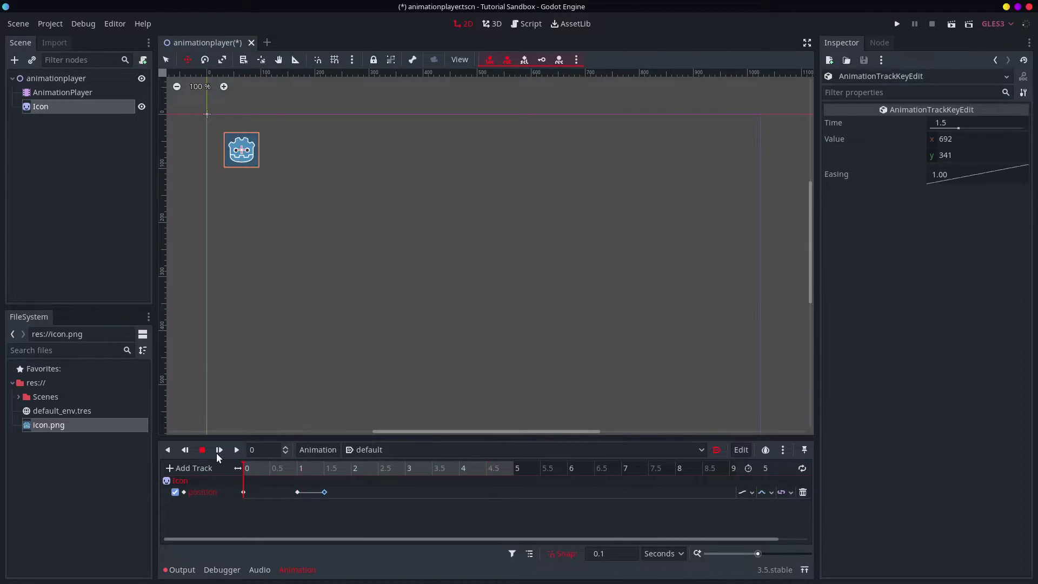
left_click(247, 467)
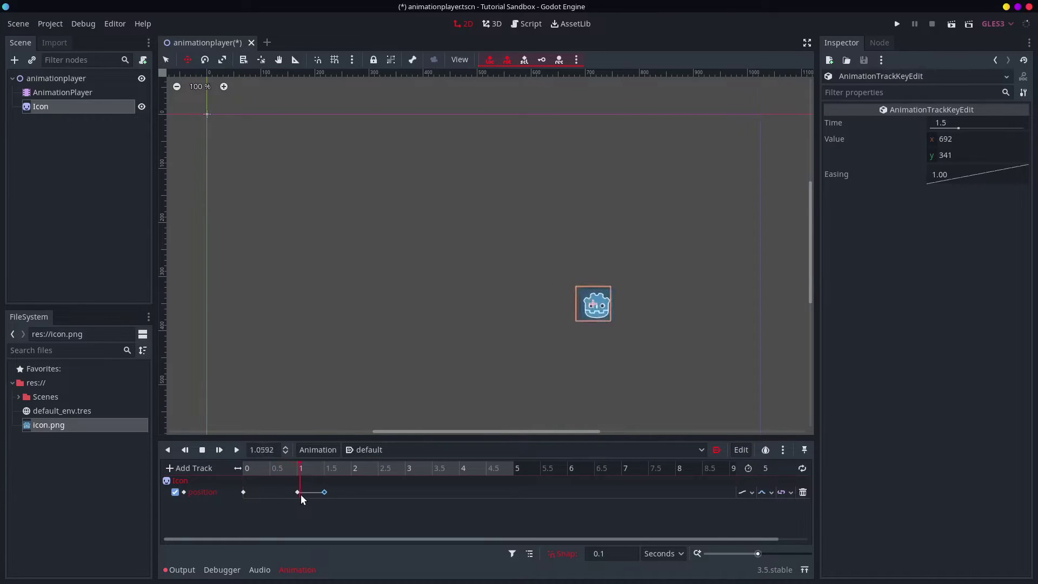
left_click(299, 468)
left_click(297, 492)
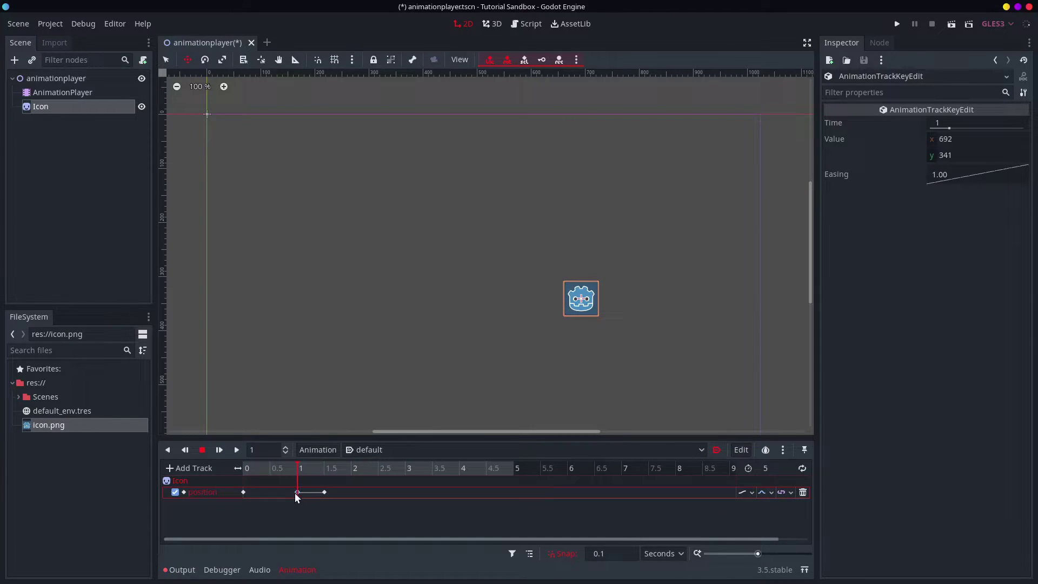
- Switch the position track to Linear, then Cubic interpolation, previewing the motion
left_click(764, 492)
left_click(783, 521)
left_click(308, 468)
left_click(763, 491)
left_click(766, 533)
left_click_drag(299, 468, 235, 480)
- Switch the position track to Nearest interpolation and preview the icon jumping
left_click(770, 493)
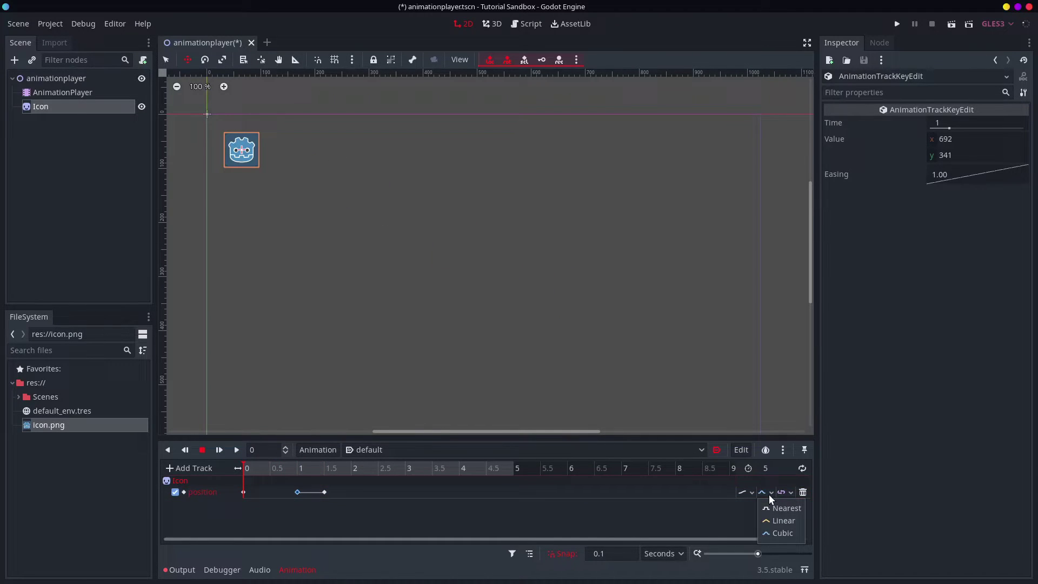
left_click(767, 507)
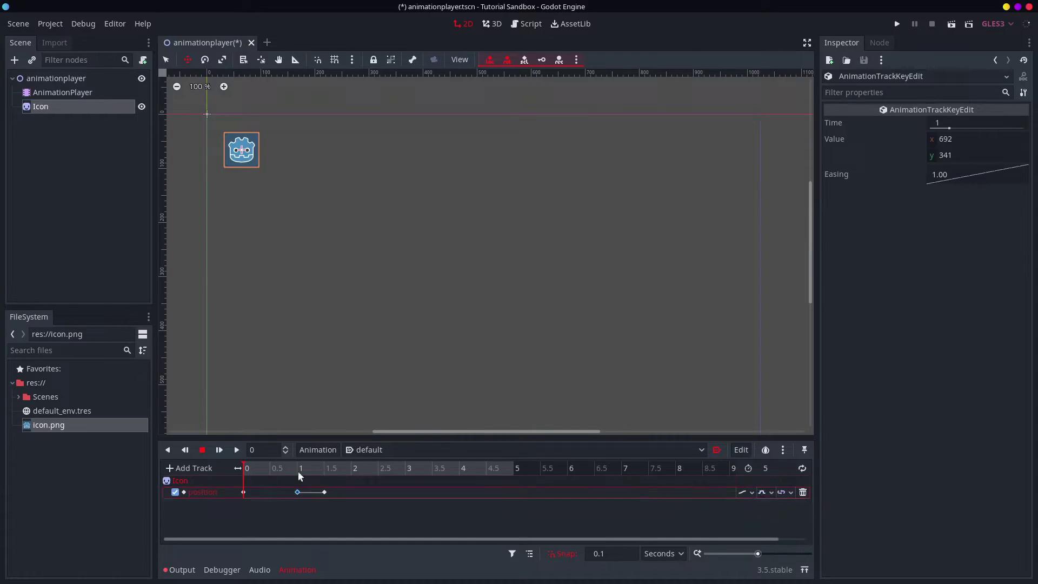
left_click_drag(287, 468, 222, 476)
left_click(772, 493)
- Turn on animation looping and try Wrap Loop Interp on the position track, then select the 1.5 s key
left_click(786, 492)
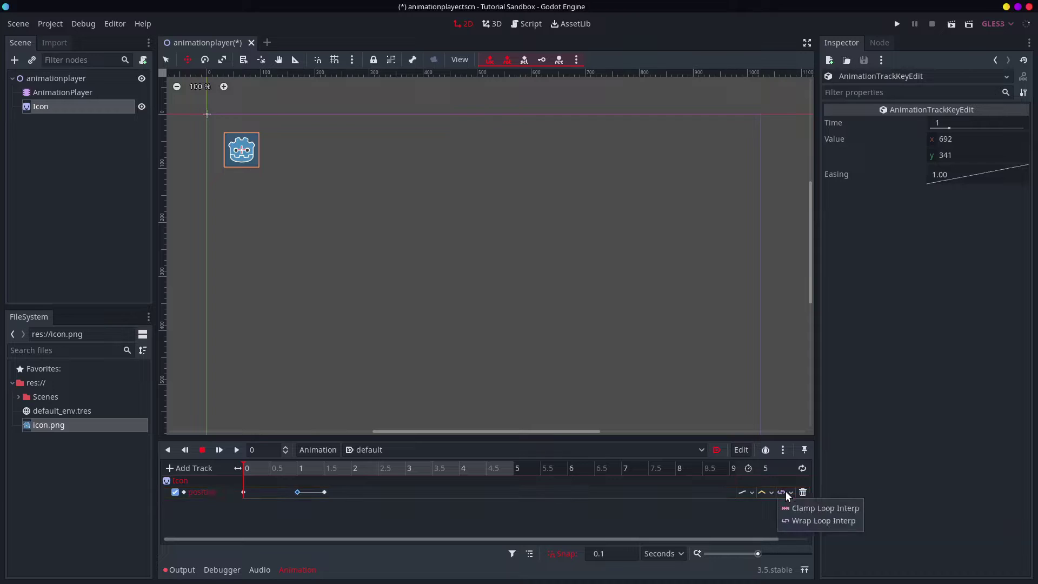
left_click(800, 522)
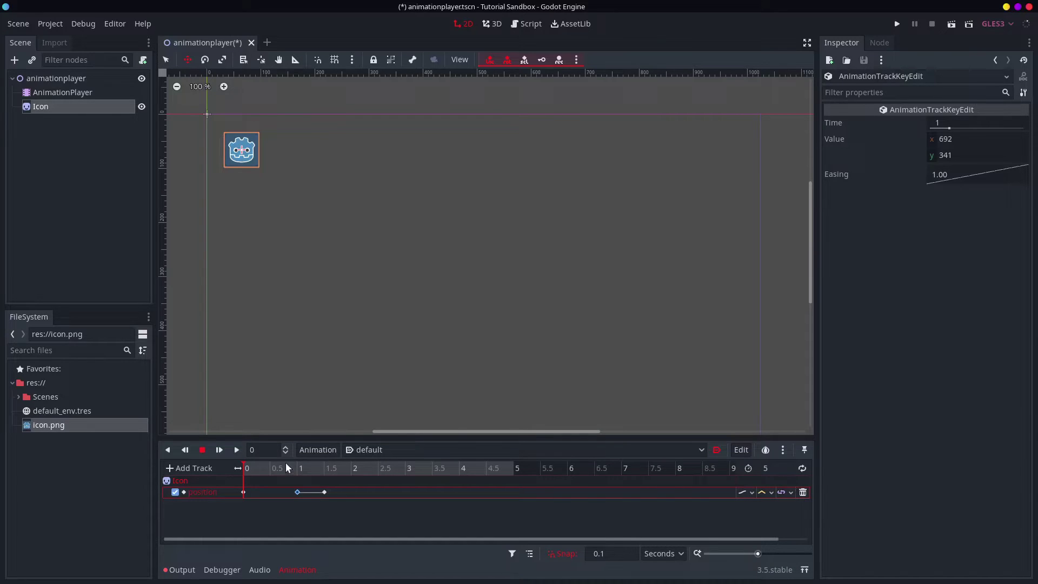
left_click(325, 469)
left_click(802, 468)
left_click(324, 491)
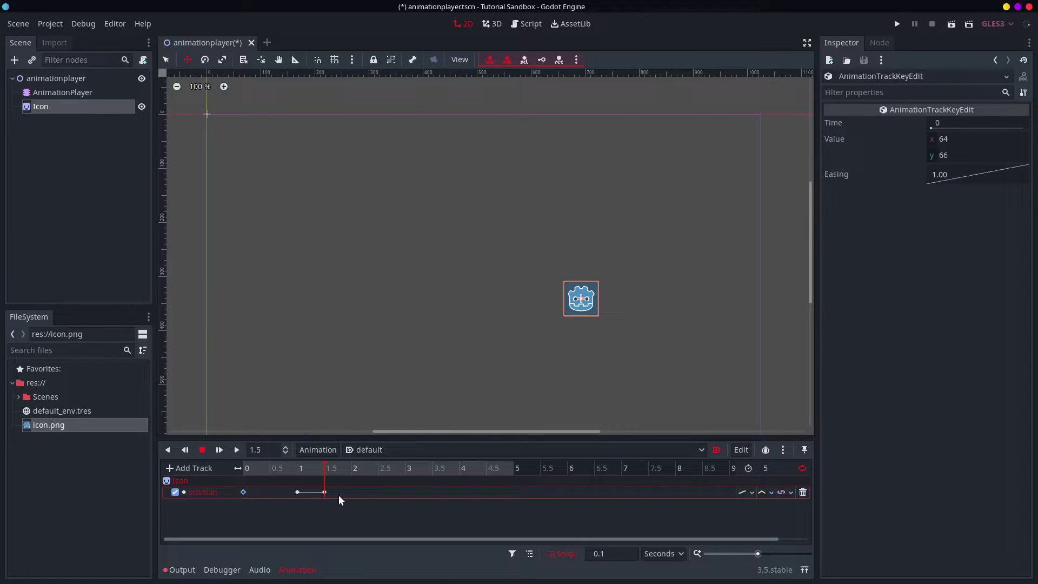
- Switch the position track to Clamp Loop Interp and play the looping animation from the start
left_click(513, 468)
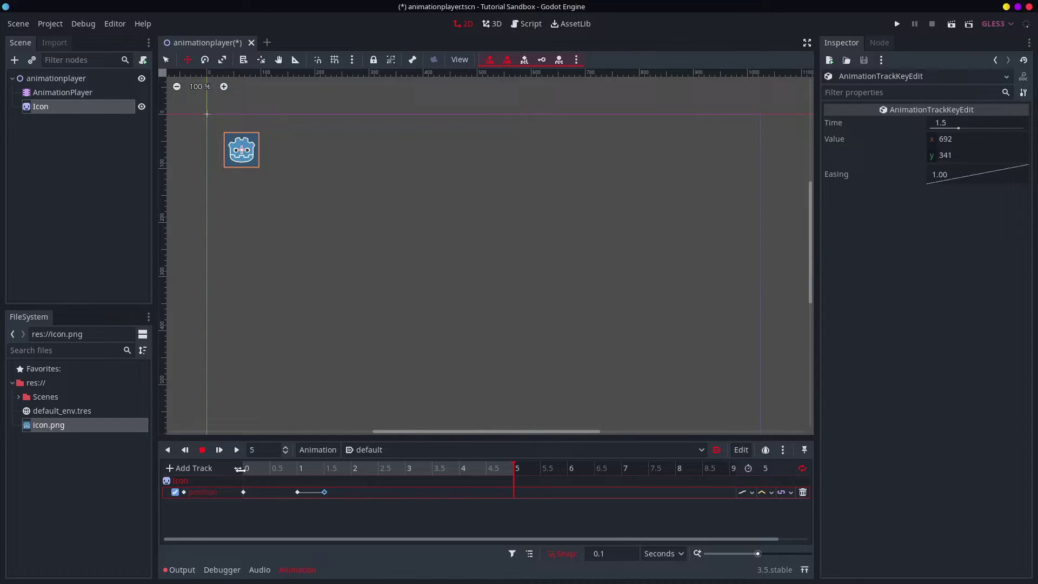
left_click(224, 468)
left_click(223, 469)
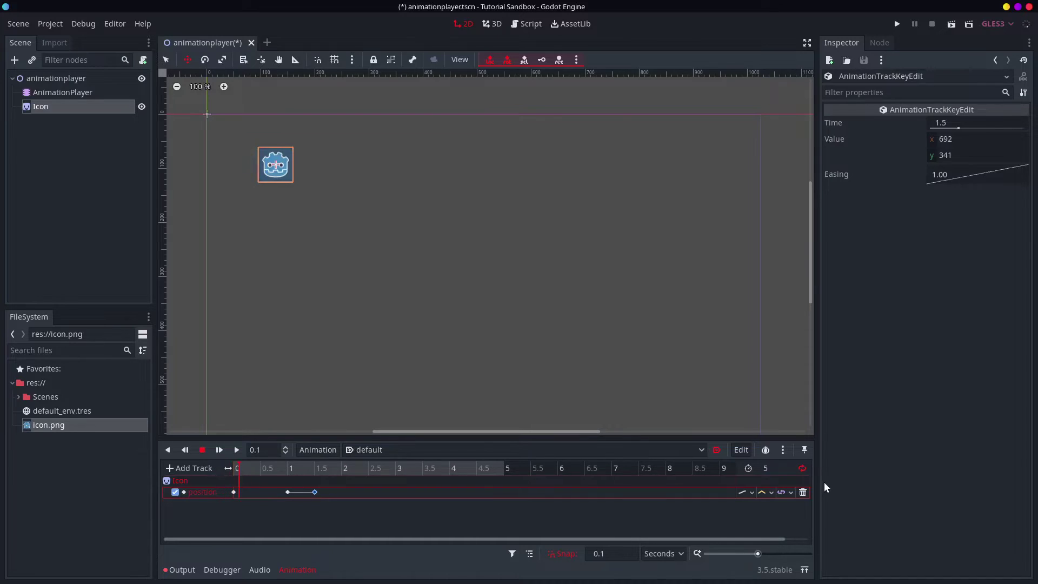
left_click(791, 492)
left_click(791, 506)
left_click_drag(254, 468, 374, 468)
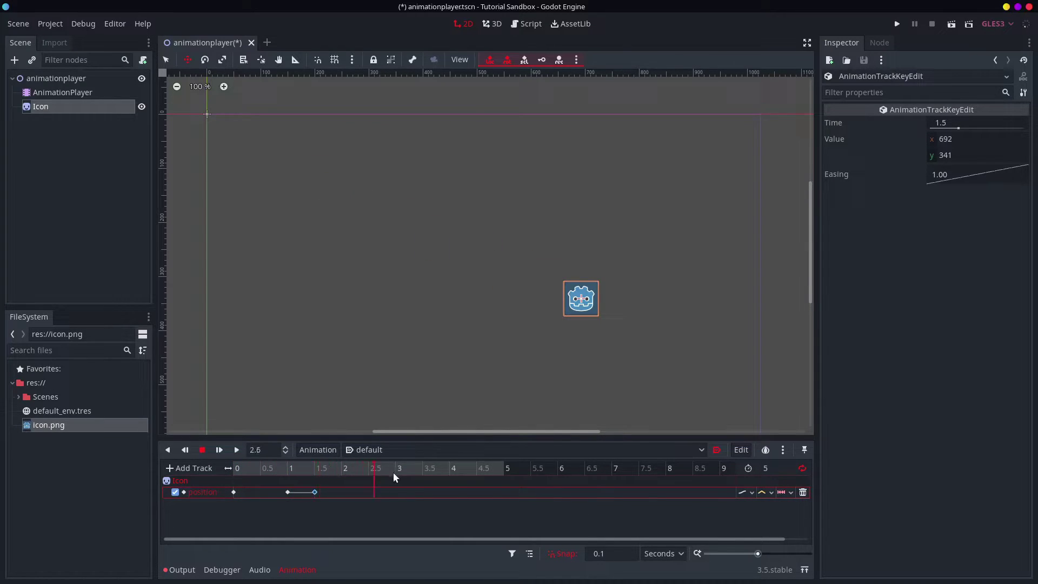
left_click(218, 450)
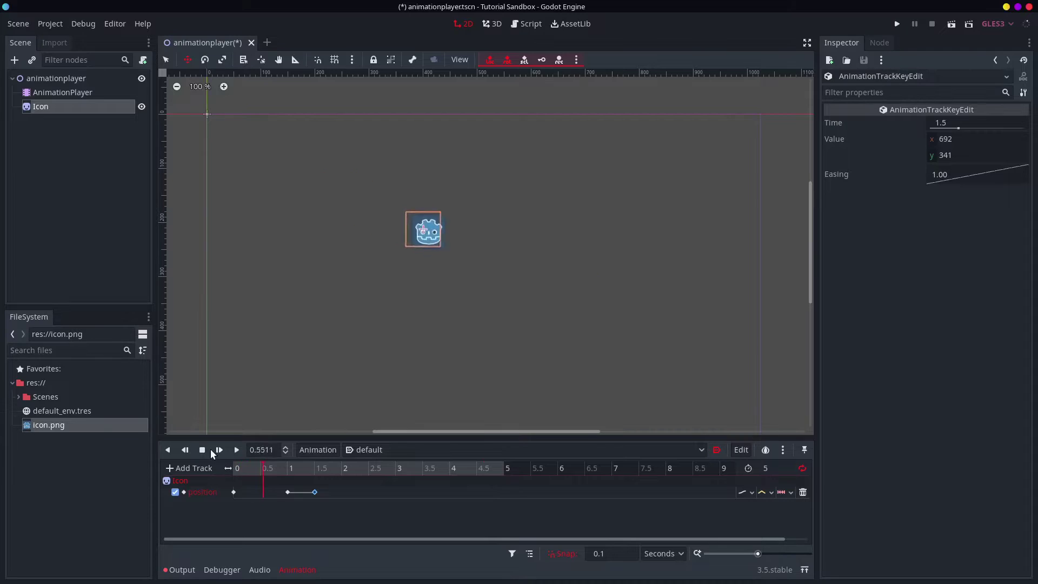
left_click_drag(309, 464, 256, 466)
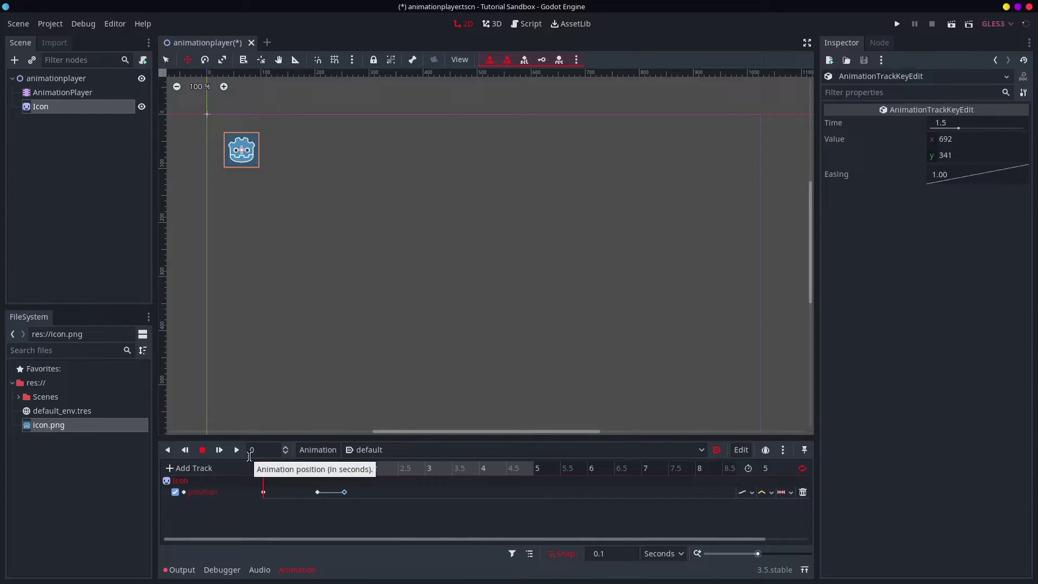
- Close the track type list unused and bring back the Icon sprite's properties (position 64, 66)
left_click(185, 469)
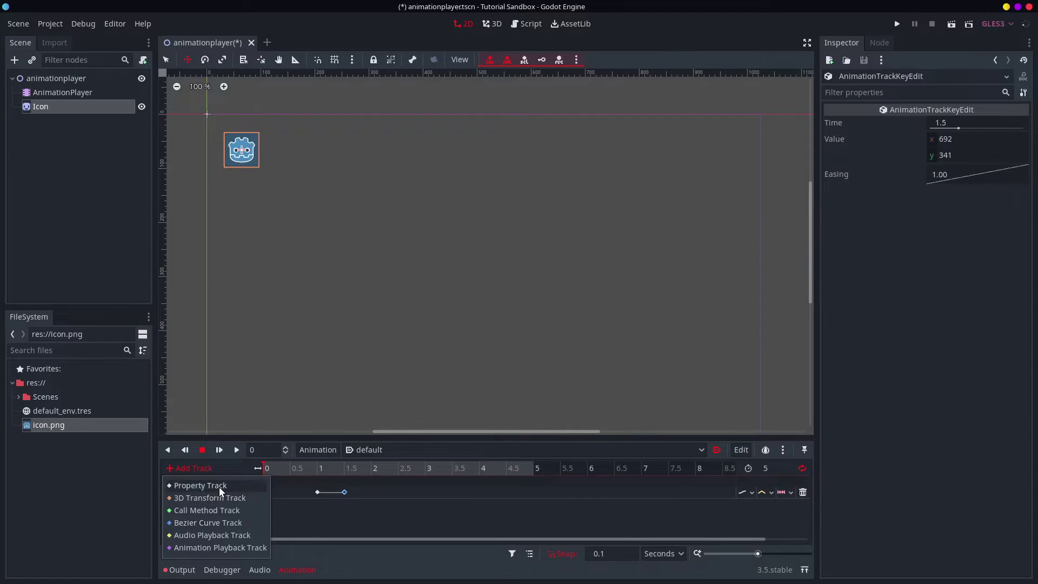
left_click(377, 520)
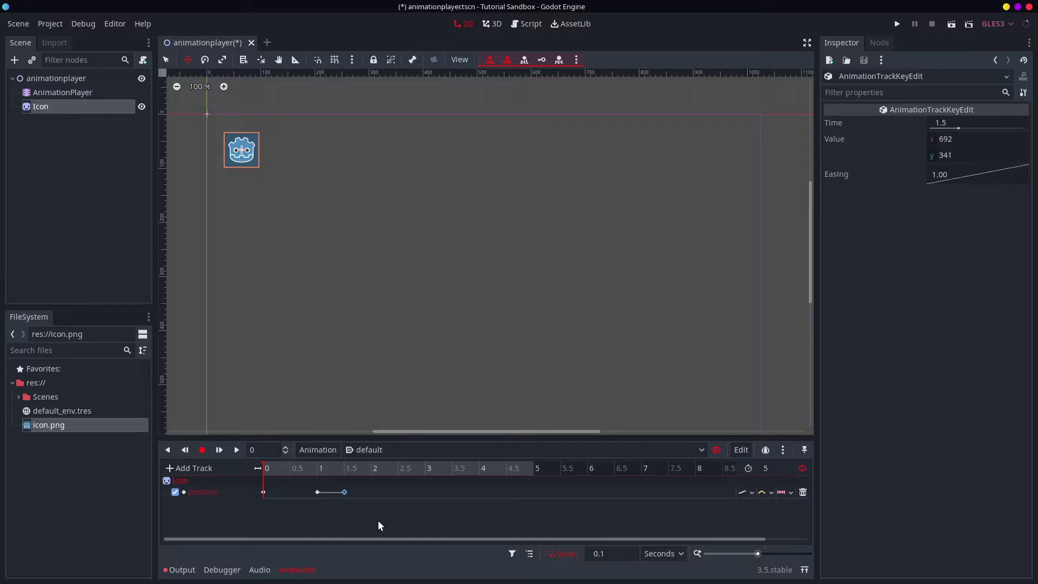
left_click(995, 60)
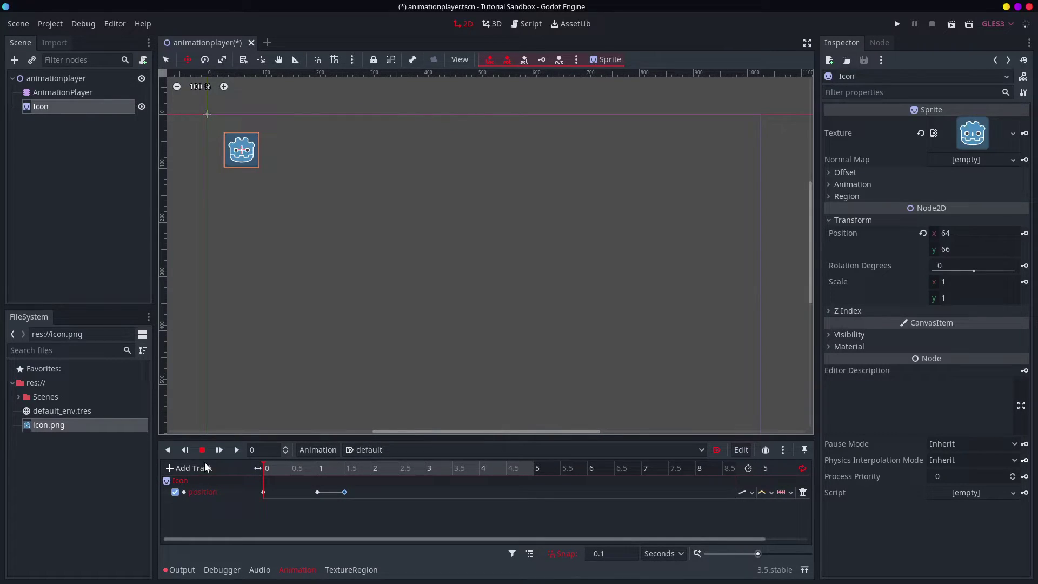
- Attach a new built-in script to the animationplayer root node
left_click(75, 80)
left_click(143, 60)
key("shift+Tab")
key("space")
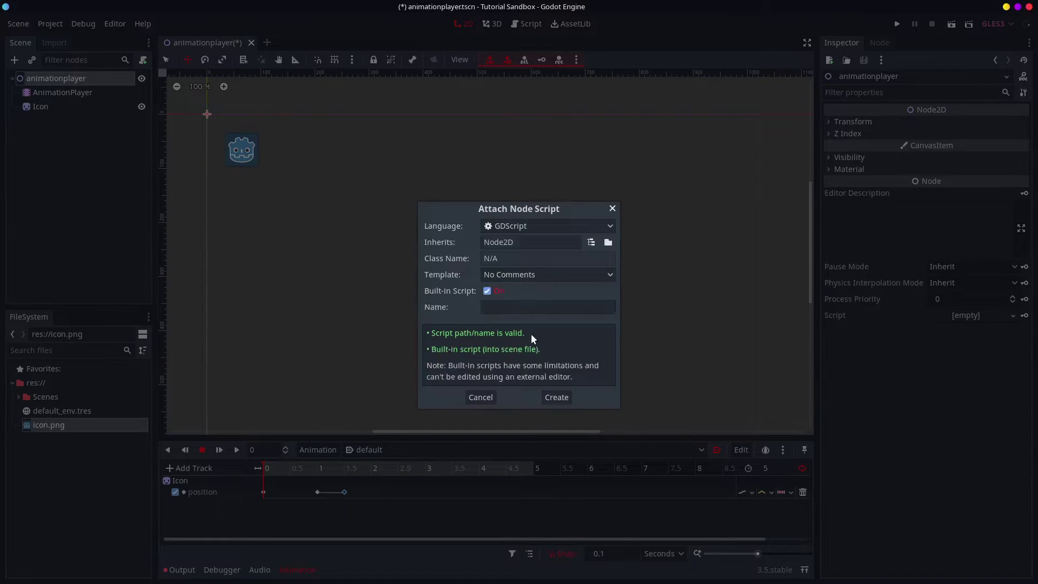
left_click(562, 402)
- Add func hello() -> void: with print("Hi :)") to the script and save the scene
left_click(528, 245)
key("Return")
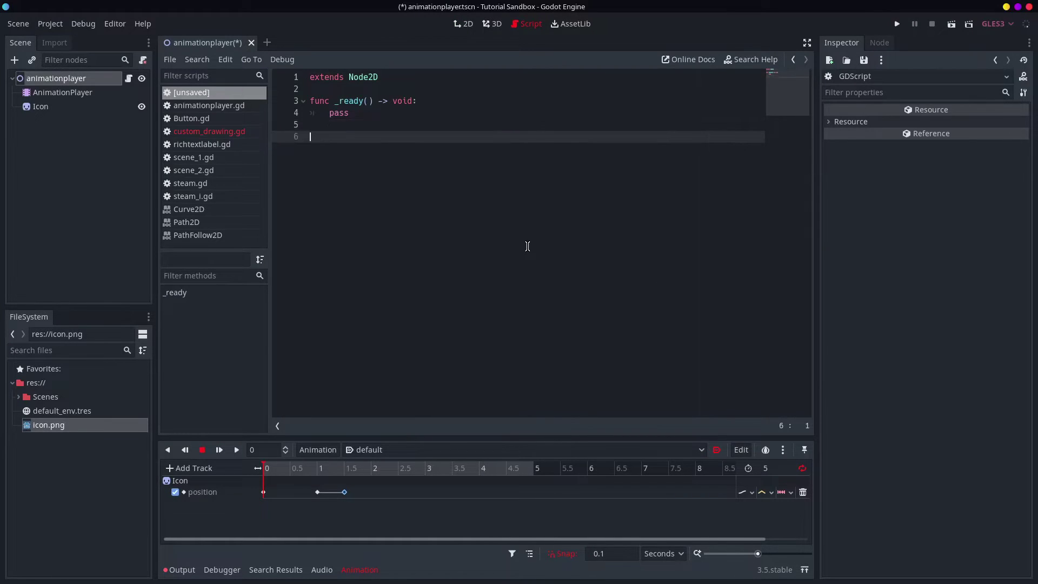
type("func hello() -> void:")
key("Return")
type("print(\"Hi :)")
key("ctrl+s")
key("End")
key("Return")
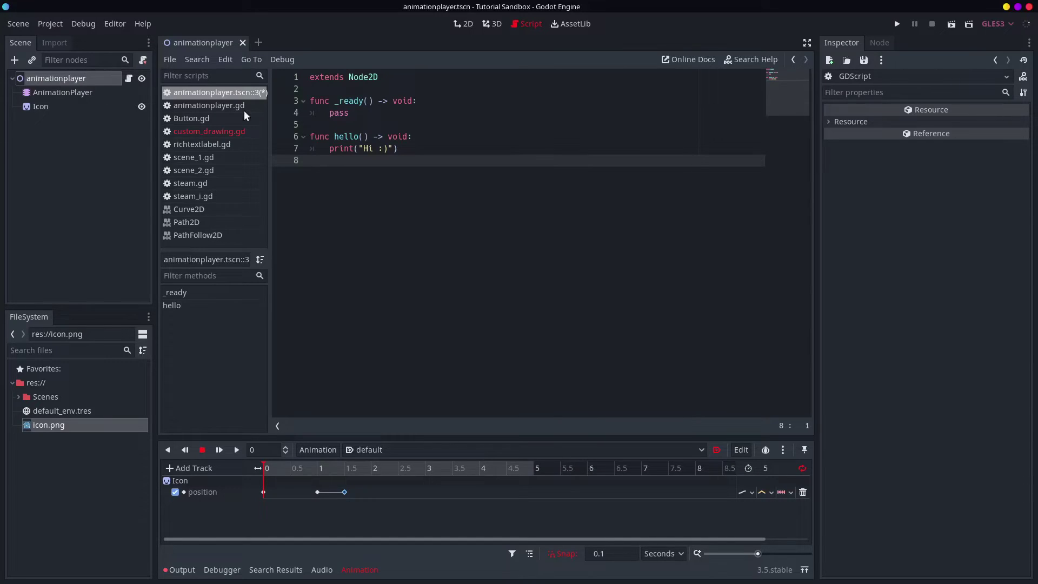
left_click(79, 79)
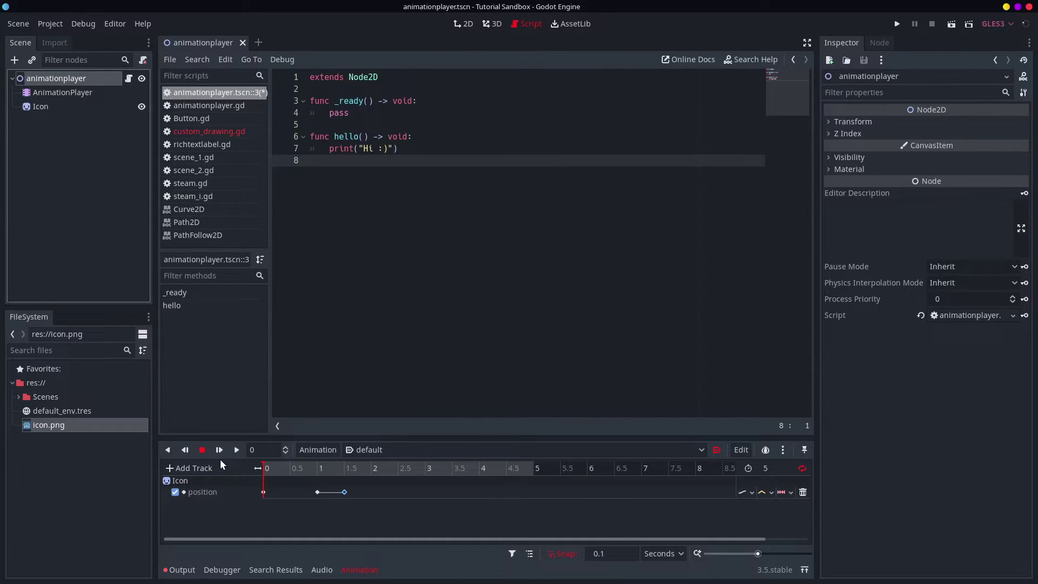
- Add a Call Method Track that targets the animationplayer root node
left_click(193, 469)
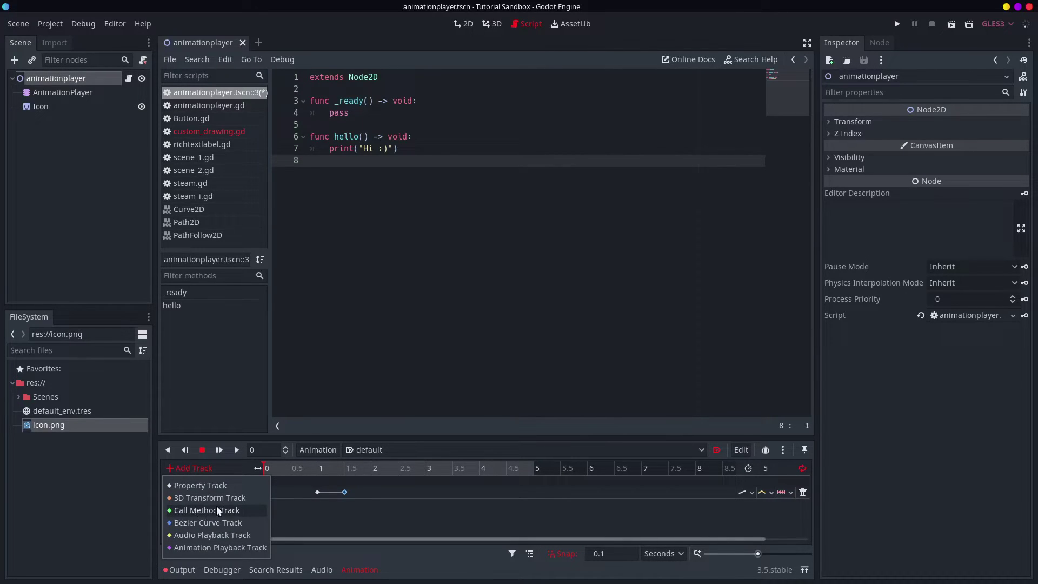
left_click(214, 510)
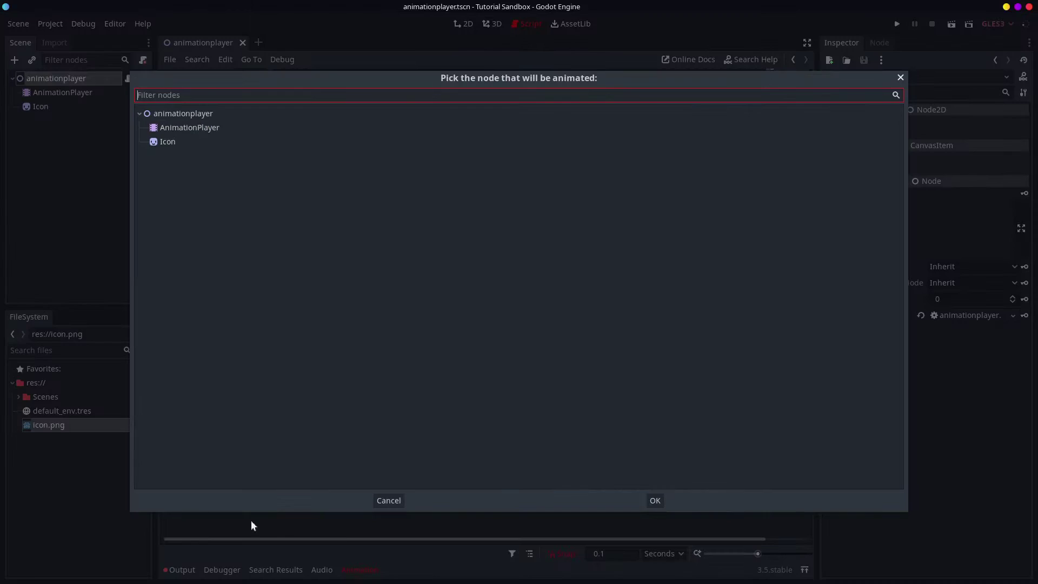
left_click(190, 113)
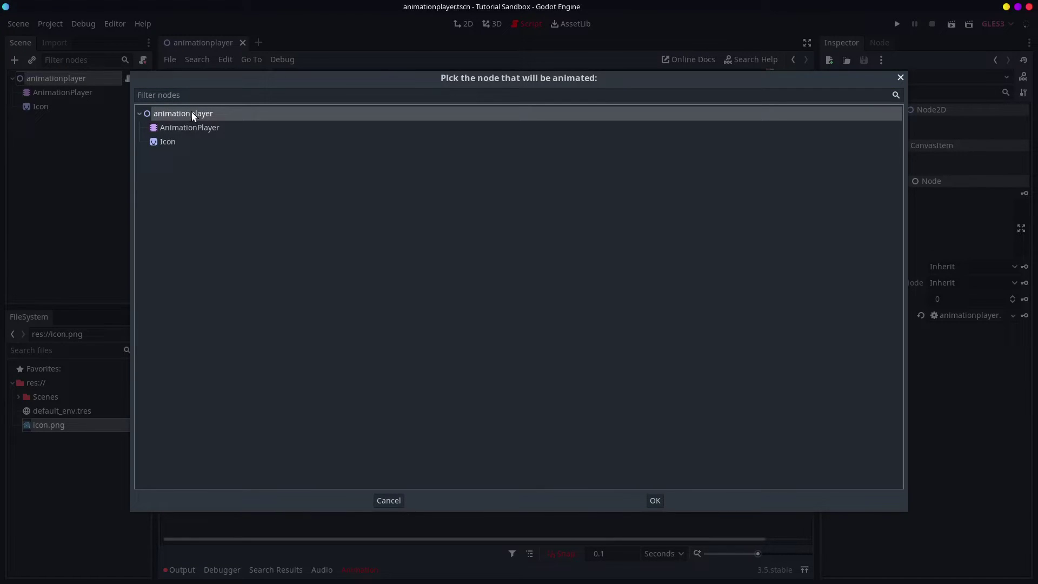
left_click(655, 500)
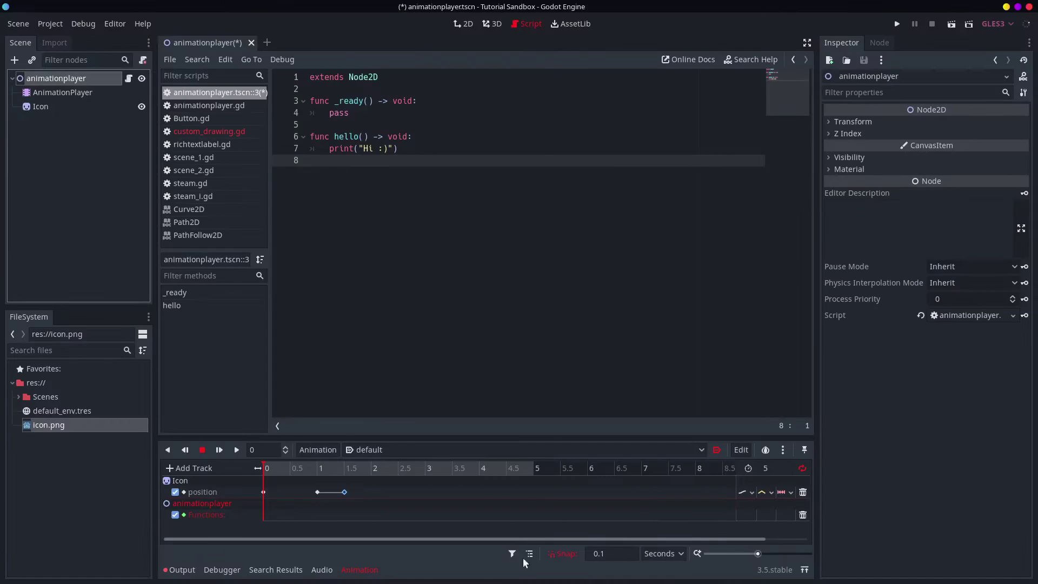
- At 1 second, try inserting a method-call key on the Functions track, cancel, and save
left_click(322, 472)
left_click(316, 518)
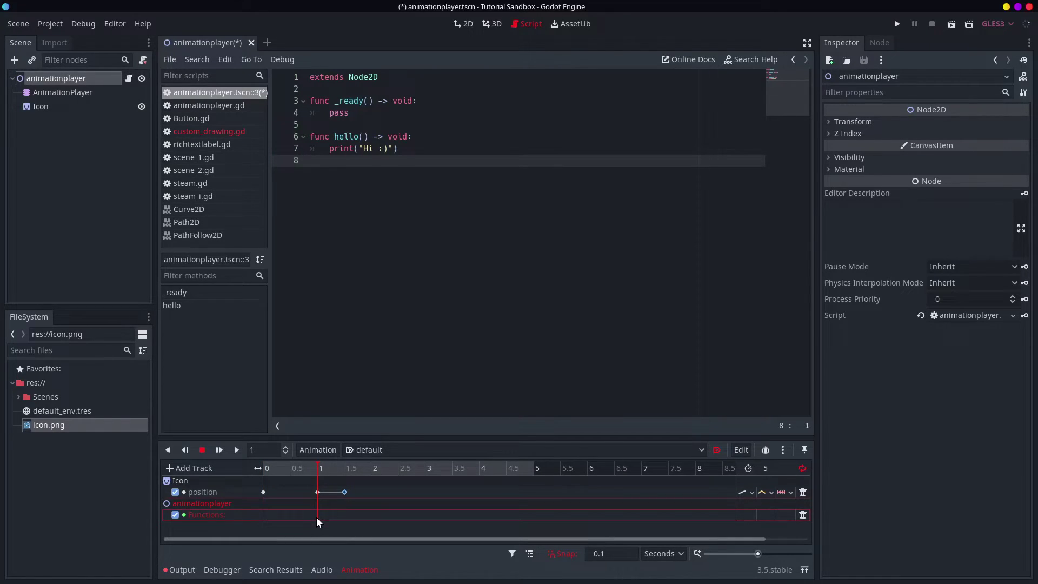
right_click(318, 516)
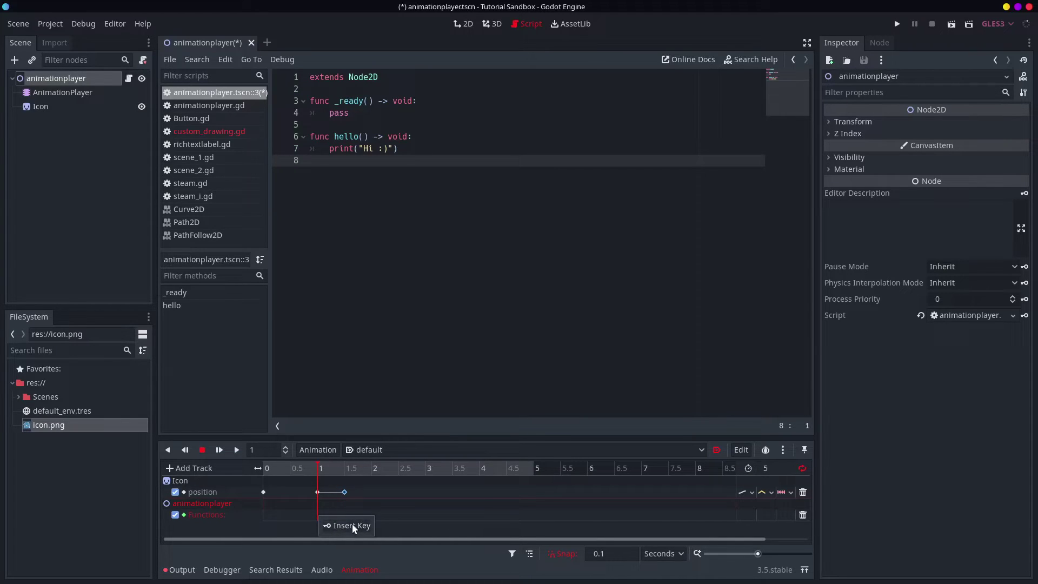
left_click(365, 494)
right_click(358, 488)
left_click(312, 514)
right_click(318, 515)
left_click(328, 525)
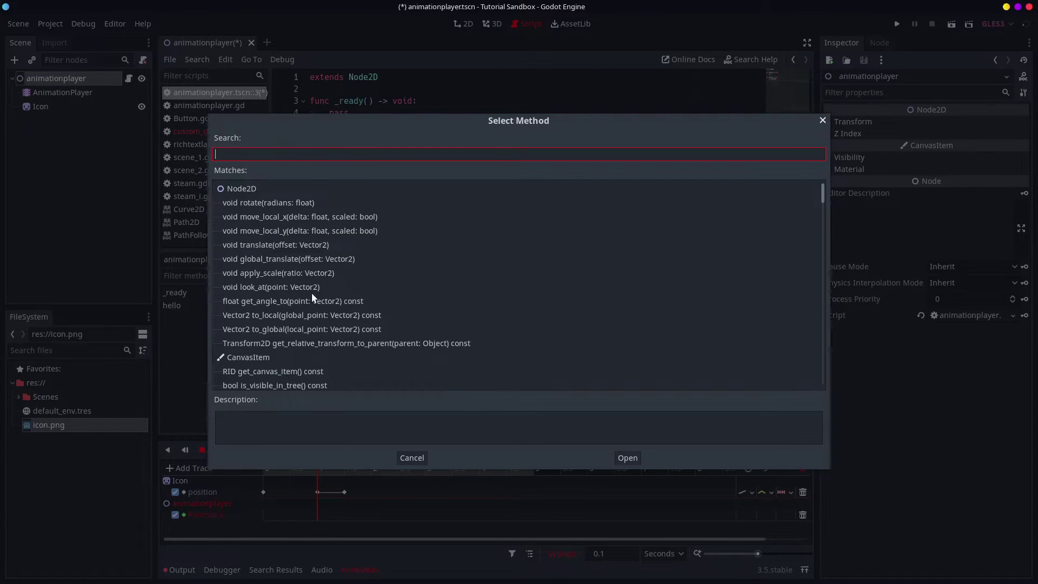
scroll(309, 336, "down", 5)
scroll(313, 337, "up", 3)
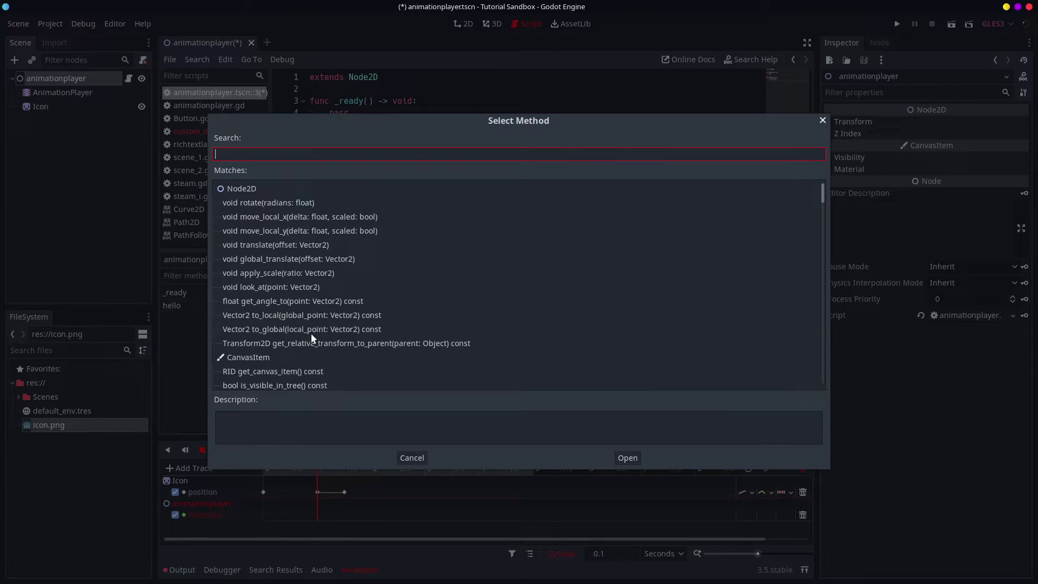
left_click(410, 457)
left_click(97, 80)
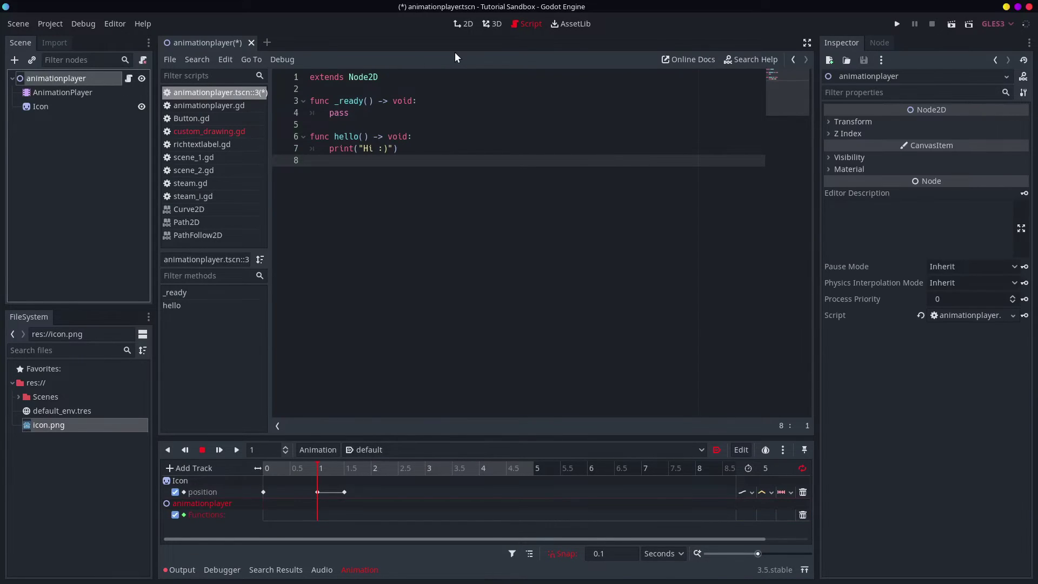
key("ctrl+s")
left_click(462, 25)
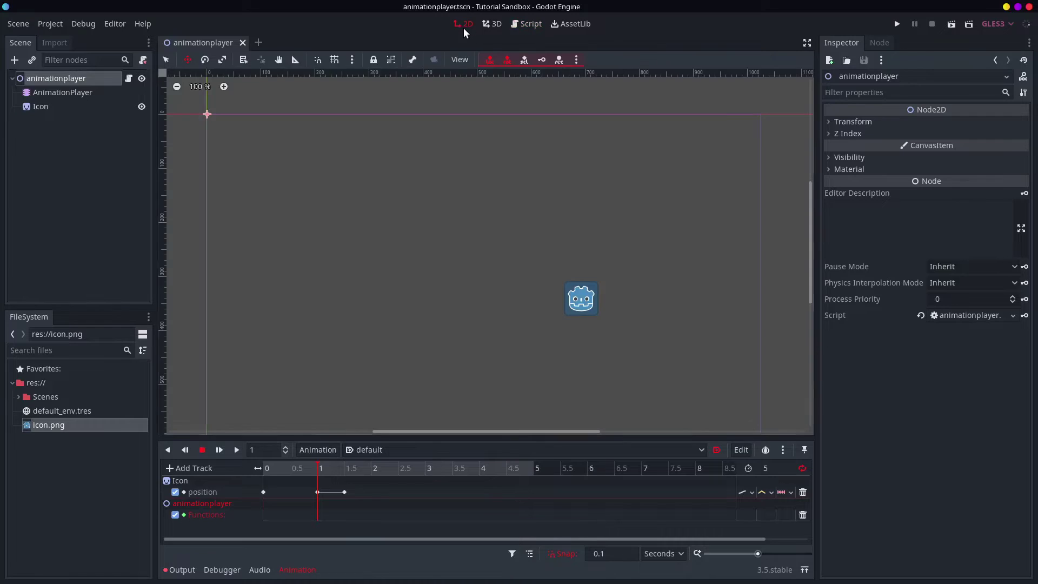
- Retry the Functions key insert, close the method picker, save, and return to the script
right_click(315, 514)
left_click(331, 527)
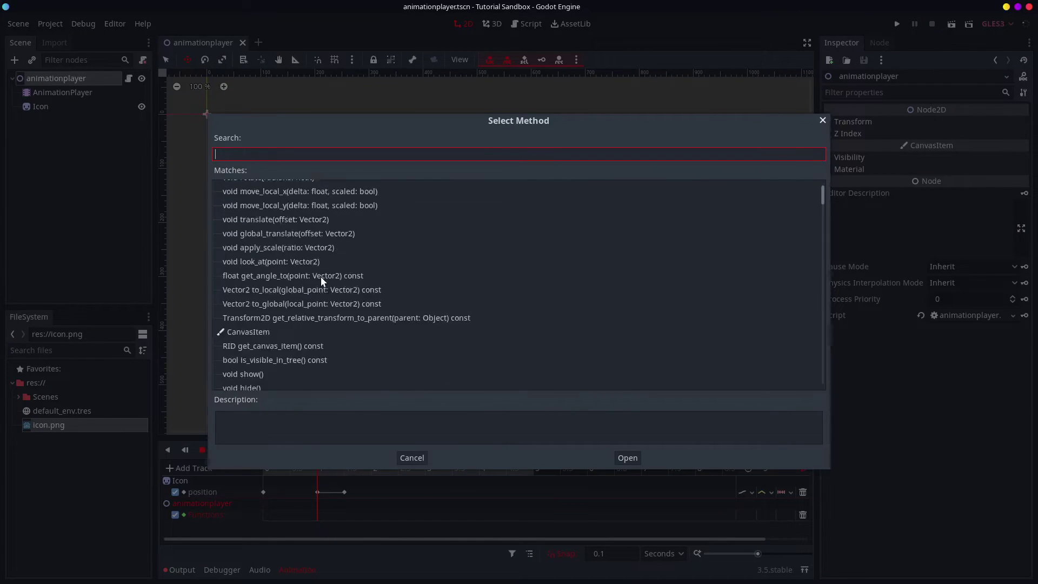
scroll(339, 274, "down", 15)
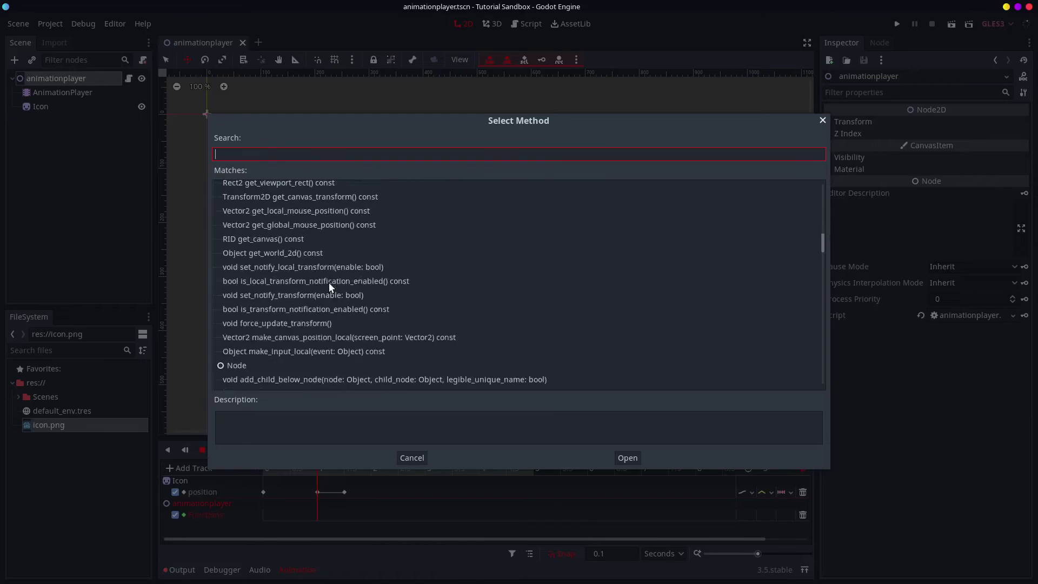
key("Escape")
key("ctrl+s")
left_click(129, 79)
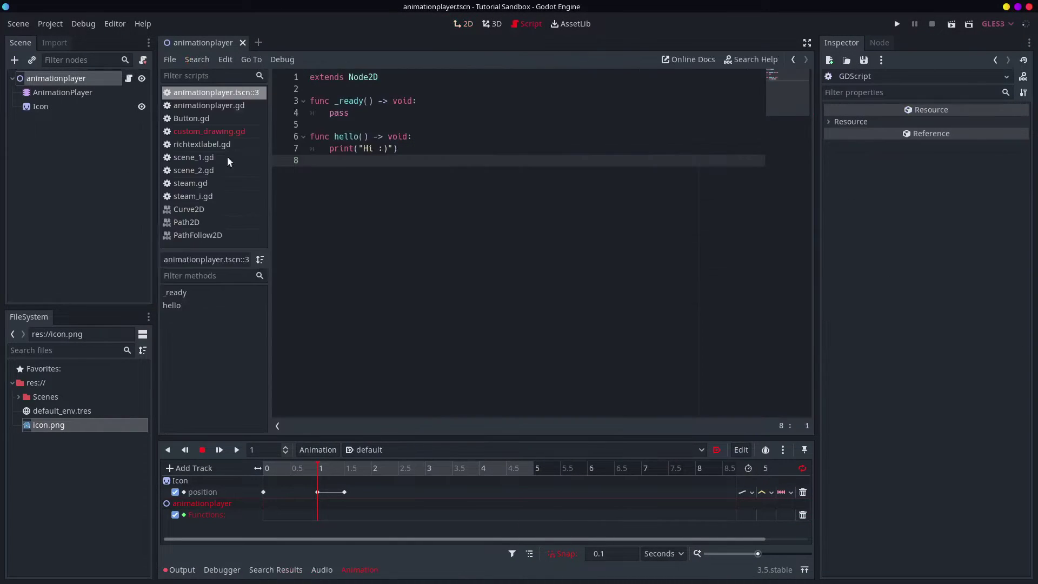
left_click(454, 160)
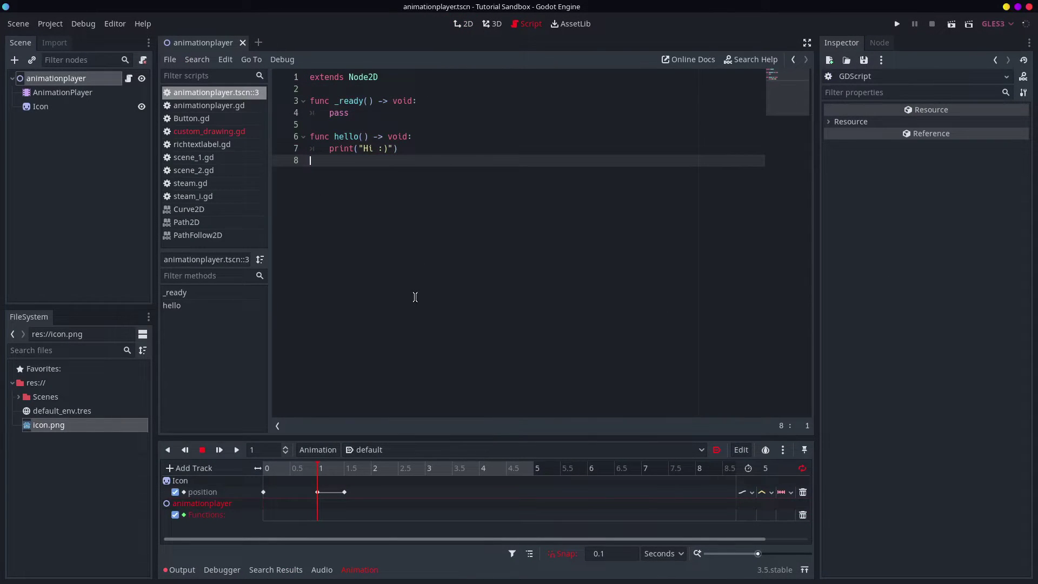
- Browse methods like global_translate in the picker, check hello in the script, then cancel Select Method
left_click(322, 517)
right_click(320, 516)
left_click(336, 521)
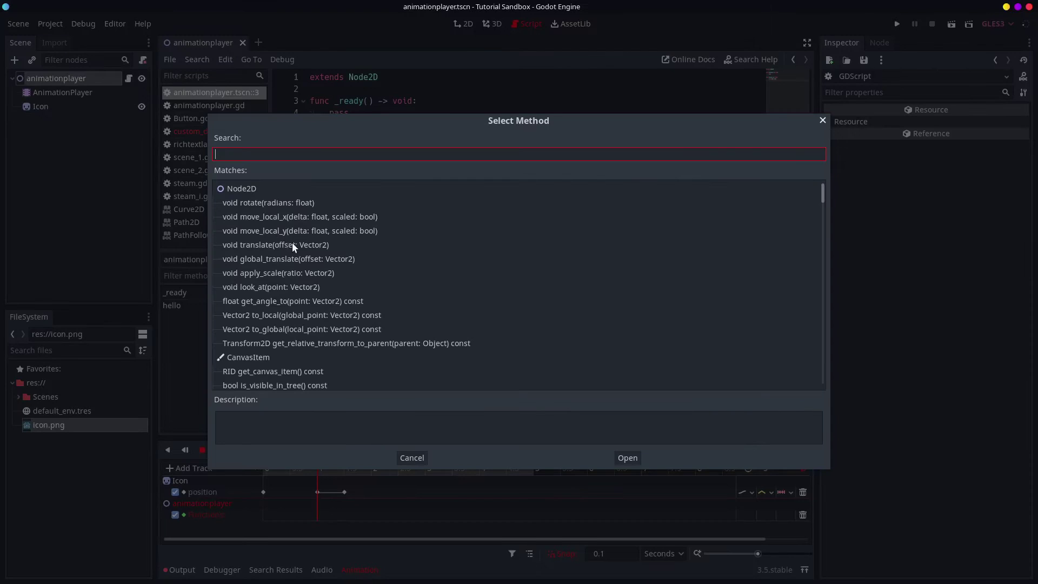
left_click(342, 260)
left_click(336, 343)
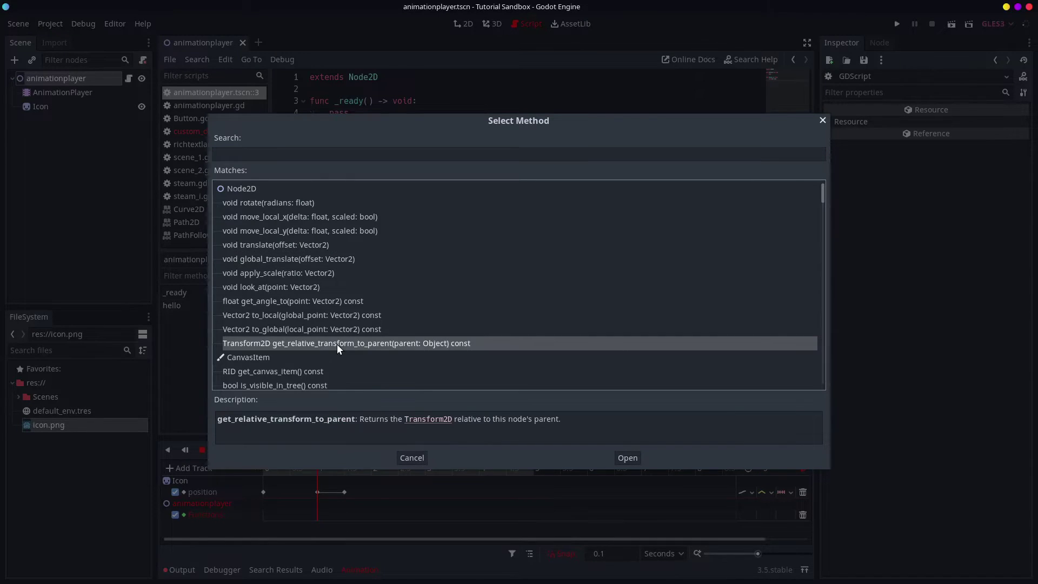
double_click(338, 344)
left_click(232, 309)
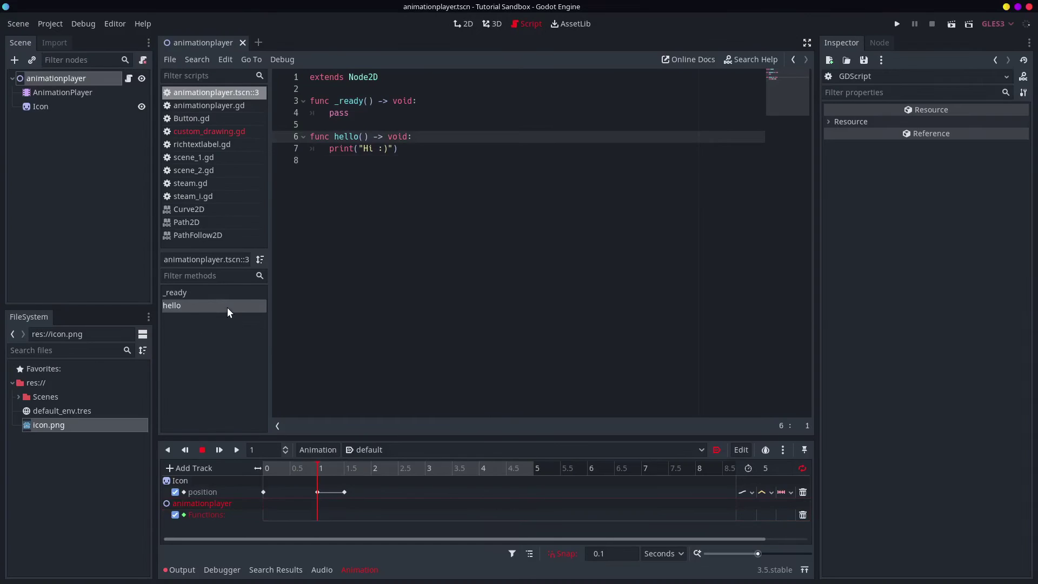
right_click(320, 510)
left_click(336, 520)
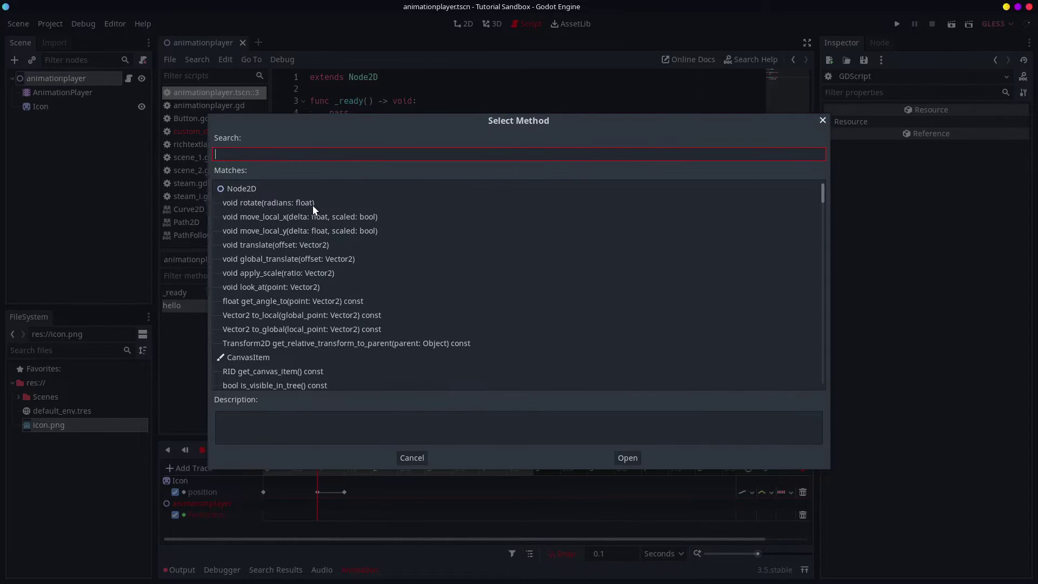
left_click(319, 514)
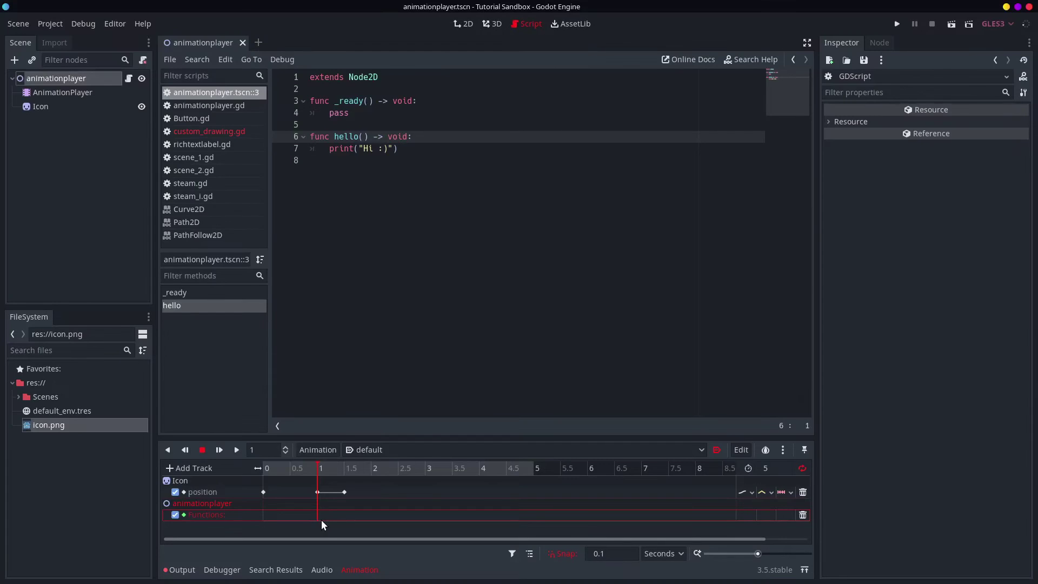
- Insert a rotate method-call key at 1 second and rename its method to hello
right_click(332, 514)
left_click(338, 525)
double_click(284, 203)
left_click(317, 514)
left_click(989, 145)
double_click(990, 145)
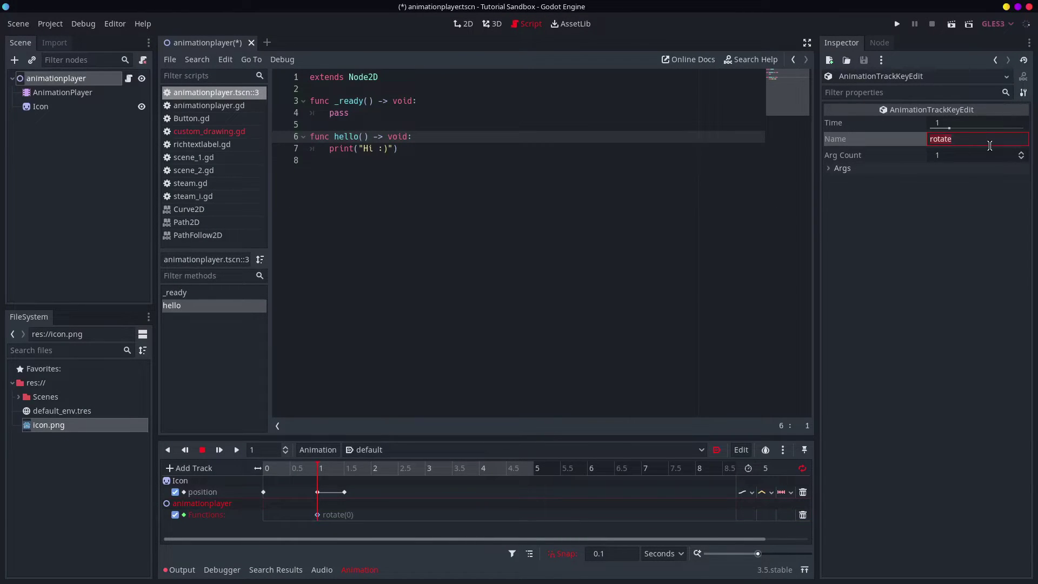
type("hello")
key("Return")
- Set the hello key's argument count to 0 and save the scene
left_click(965, 169)
left_click(962, 180)
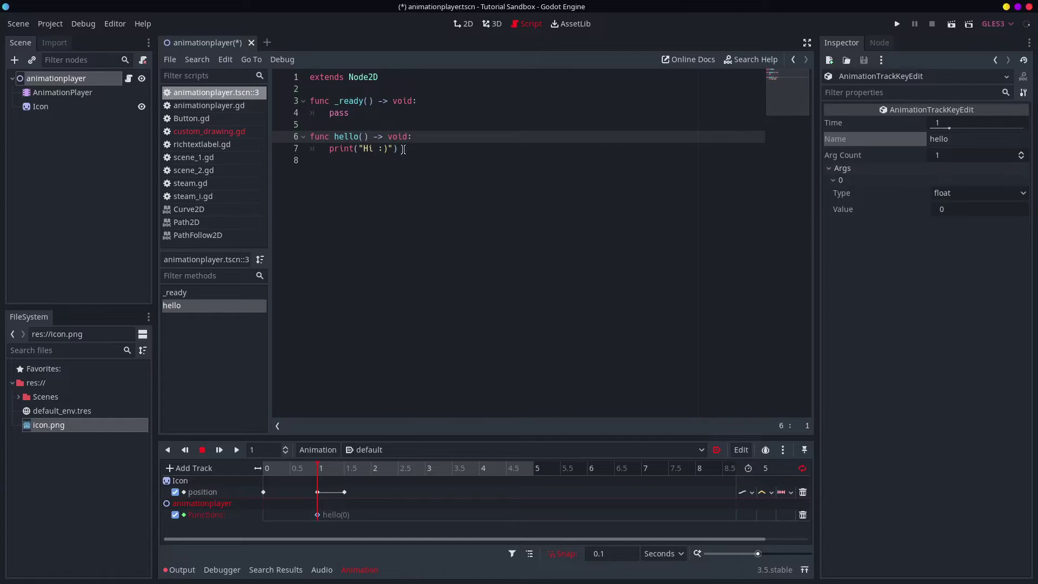
left_click(363, 136)
left_click(1019, 159)
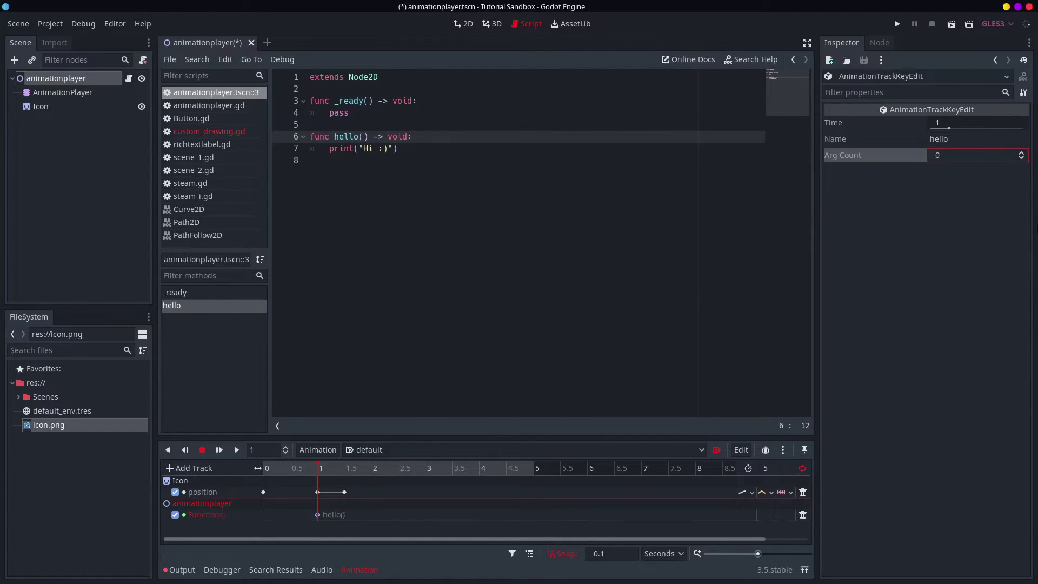
left_click(1022, 153)
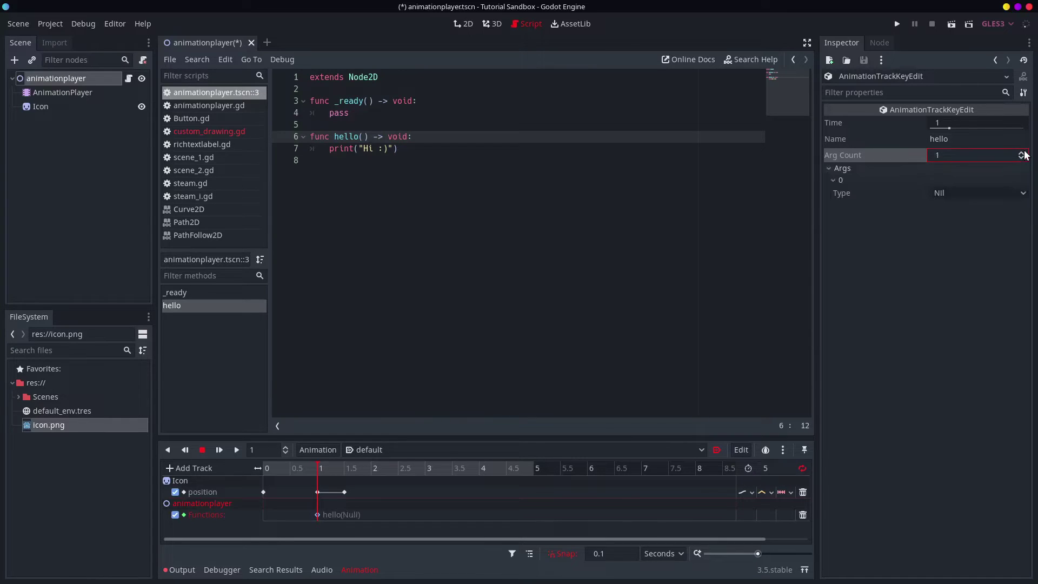
left_click(932, 198)
left_click(893, 404)
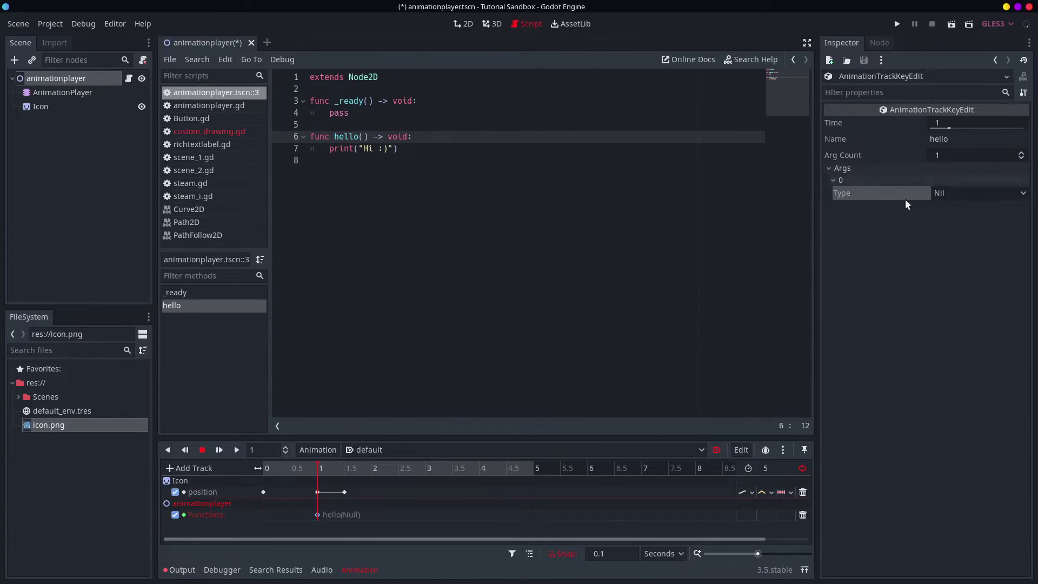
left_click(994, 194)
left_click(859, 352)
left_click(1021, 157)
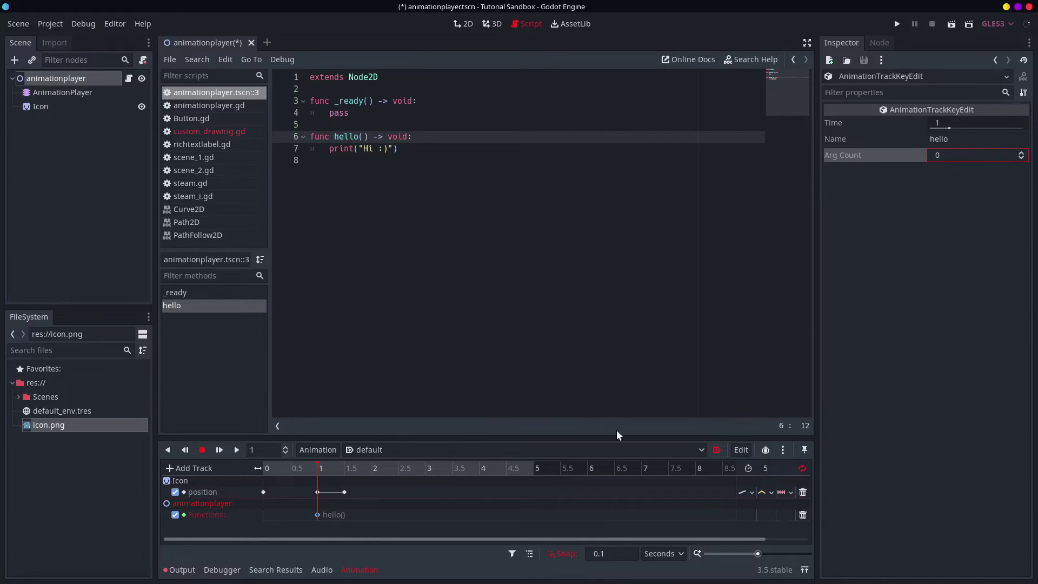
key("ctrl+s")
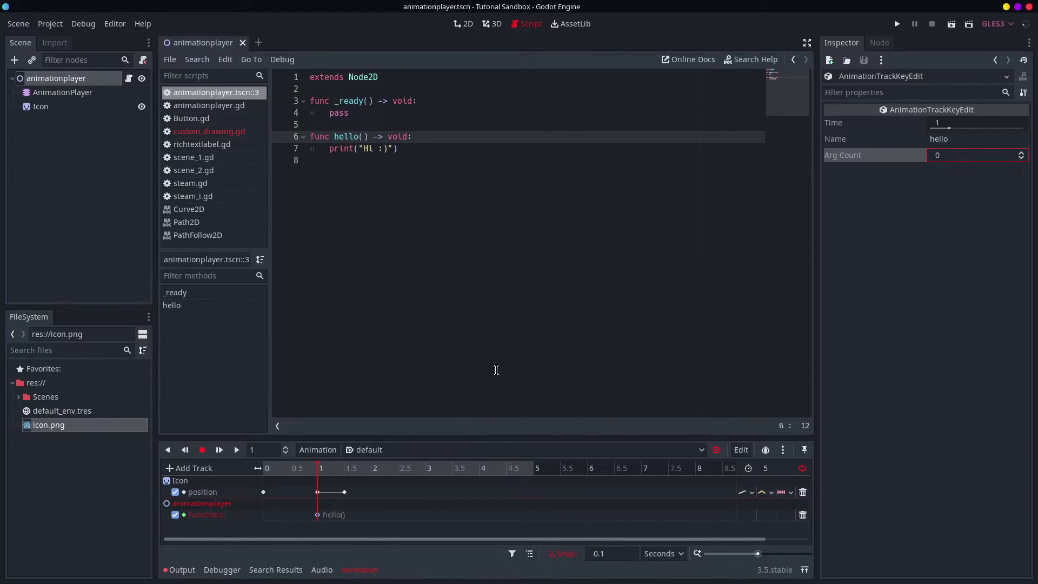
left_click(93, 81)
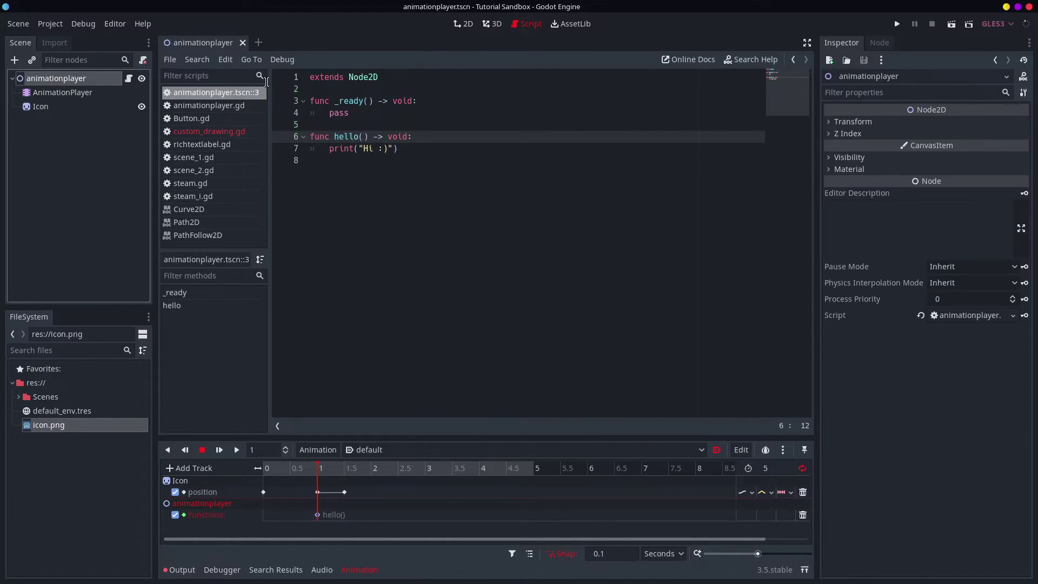
left_click(463, 24)
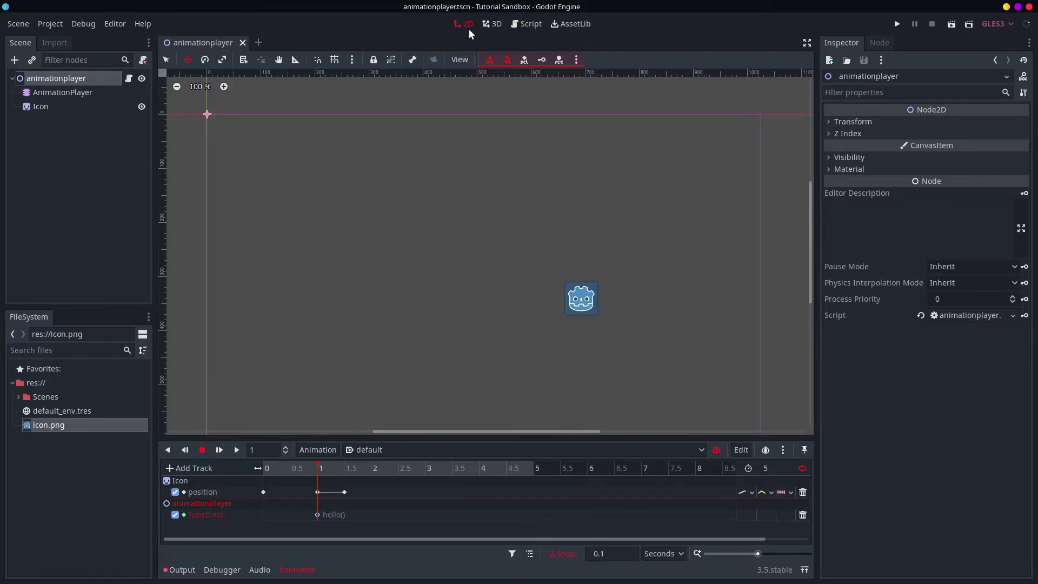
left_click(951, 24)
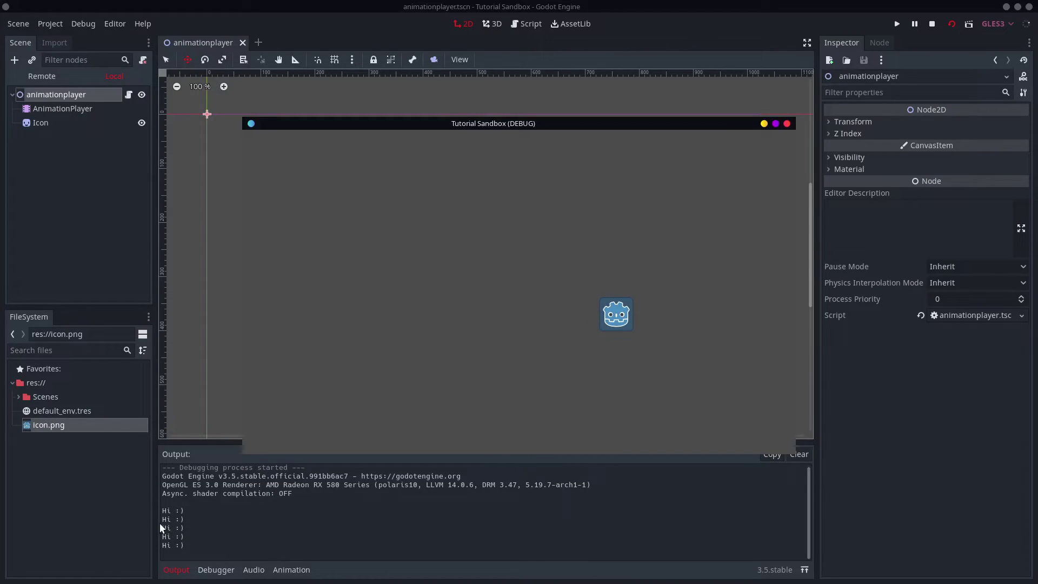
key("F8")
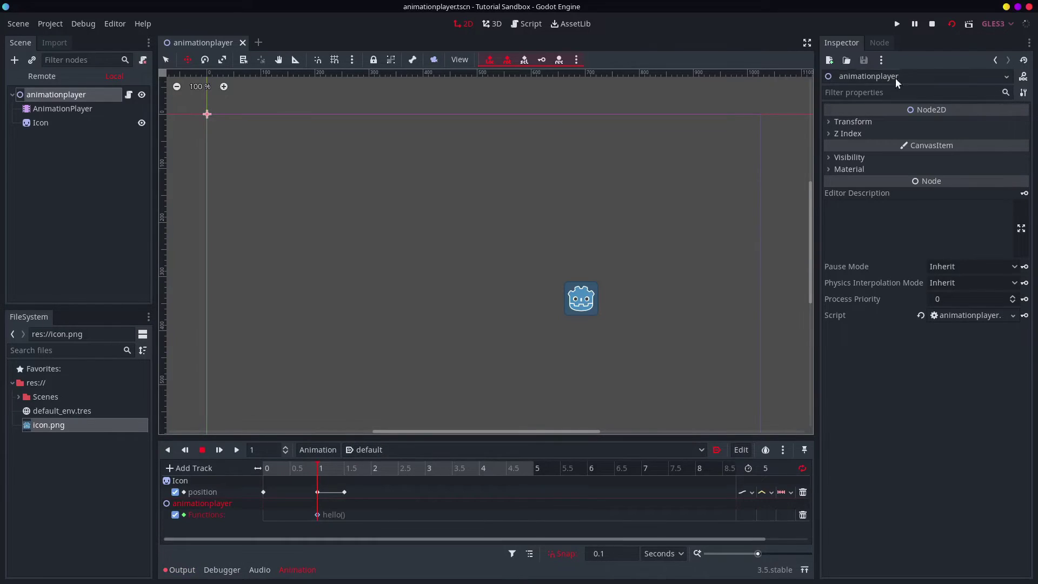
- Glance at the RESET animation, return to default, and rewind it to time 0
left_click(378, 449)
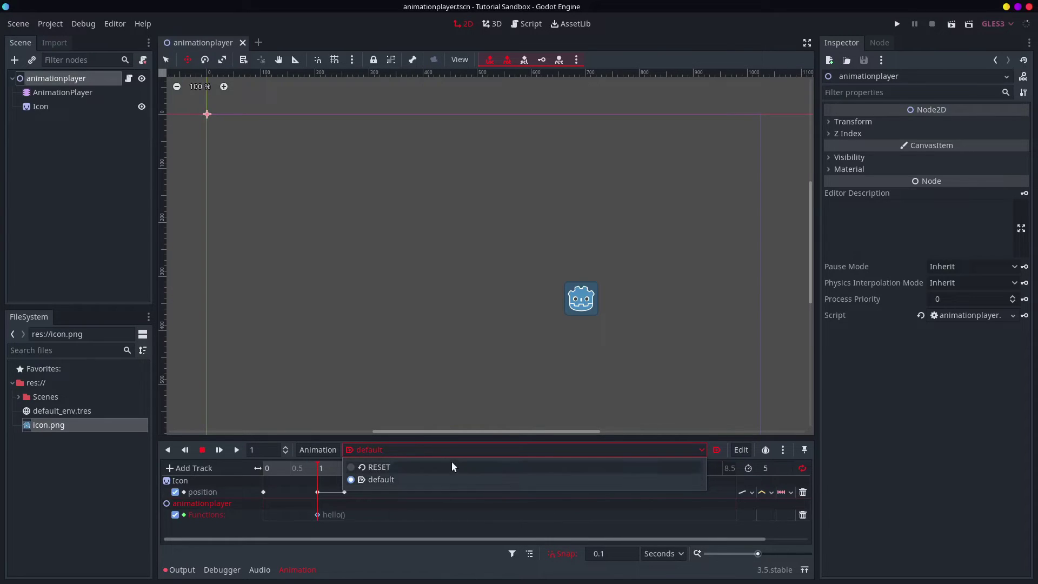
left_click(377, 468)
left_click(399, 449)
left_click(398, 478)
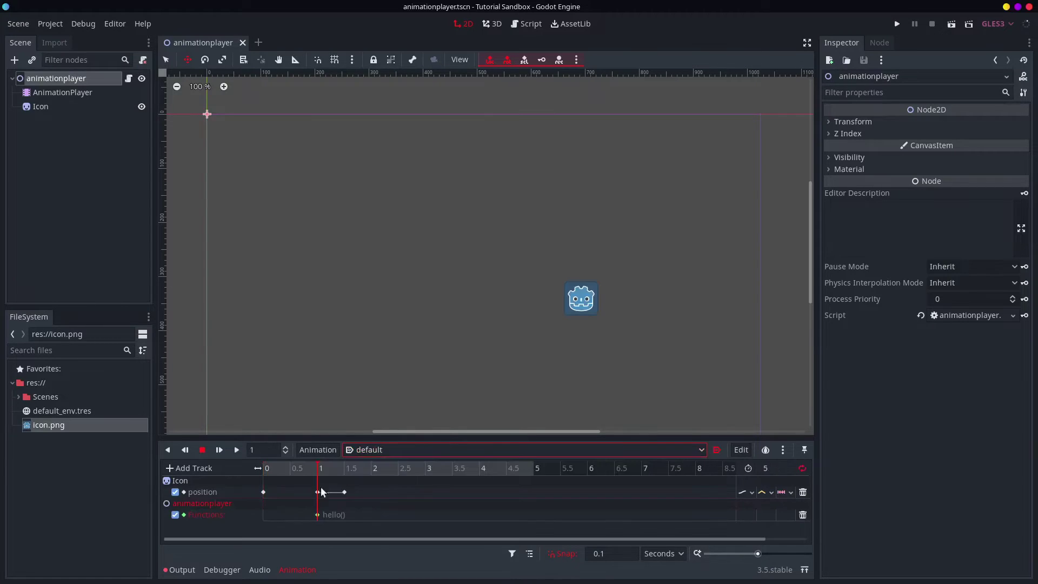
left_click_drag(313, 490, 264, 491)
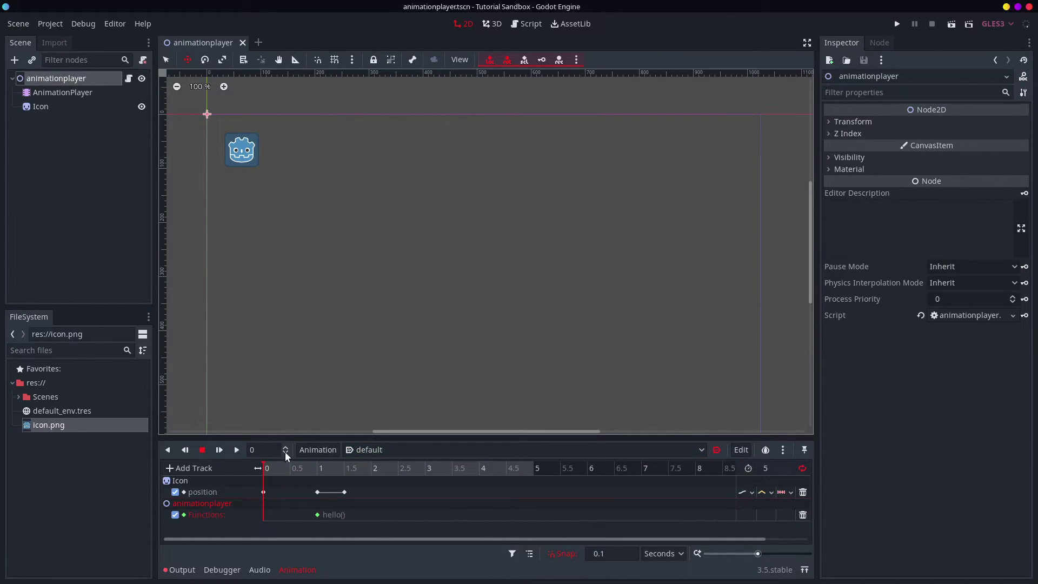
- Select Icon, try keying its Scale, dismiss the confirmation, and display the RESET animation
left_click(848, 122)
left_click(78, 91)
left_click(78, 106)
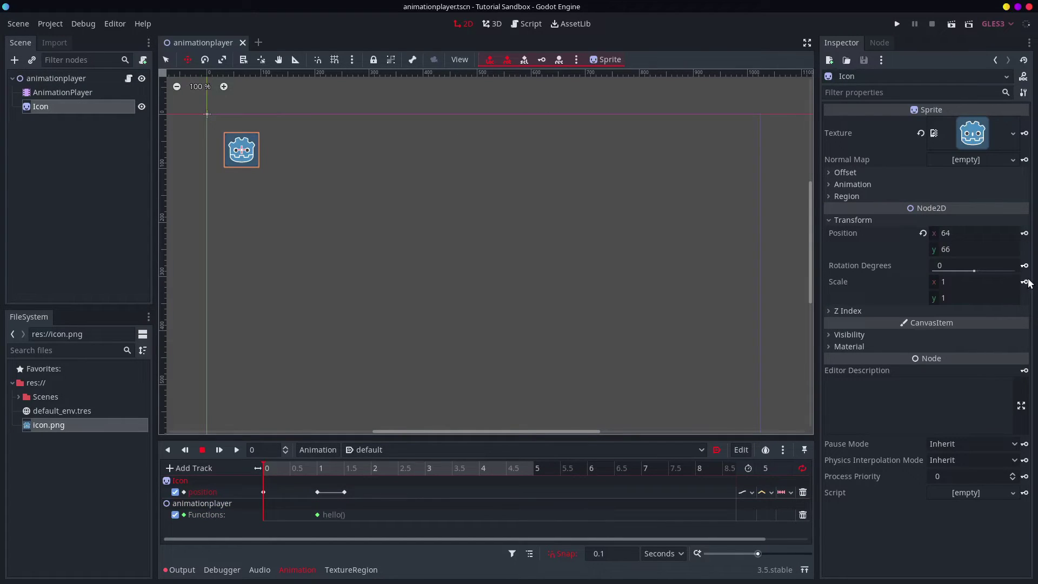
left_click(1024, 282)
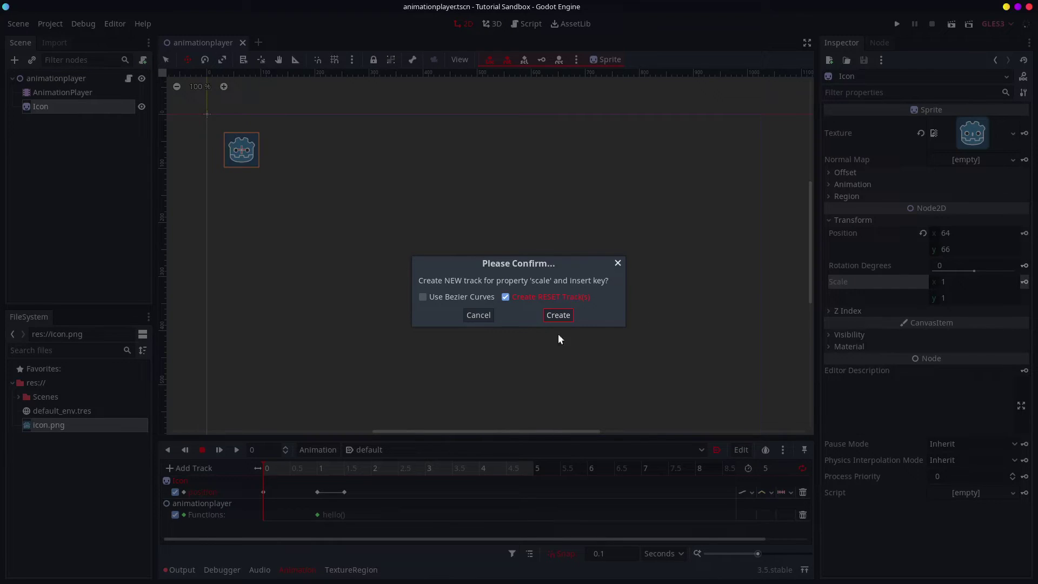
left_click(558, 314)
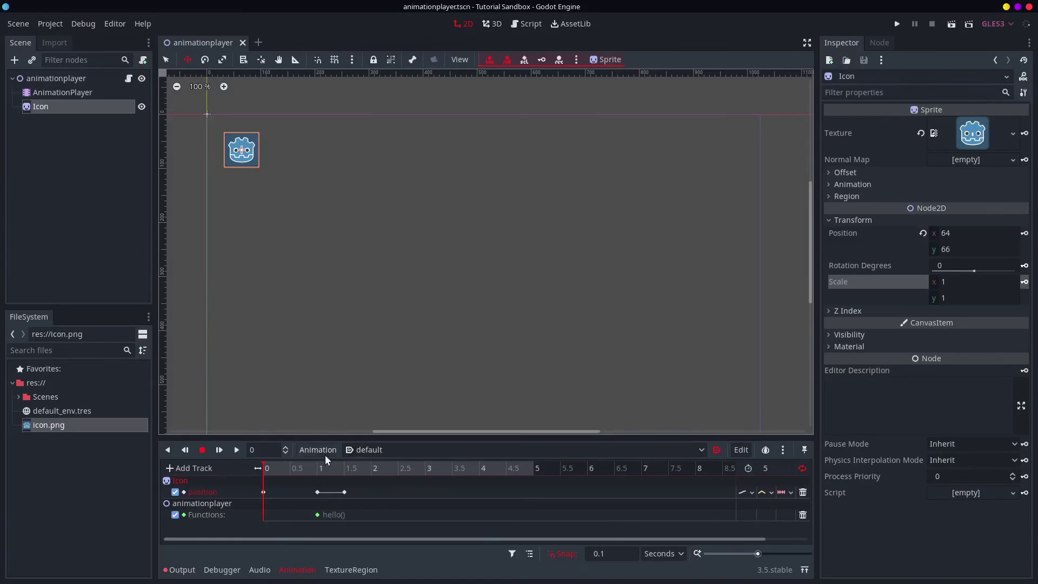
left_click(367, 449)
left_click(410, 464)
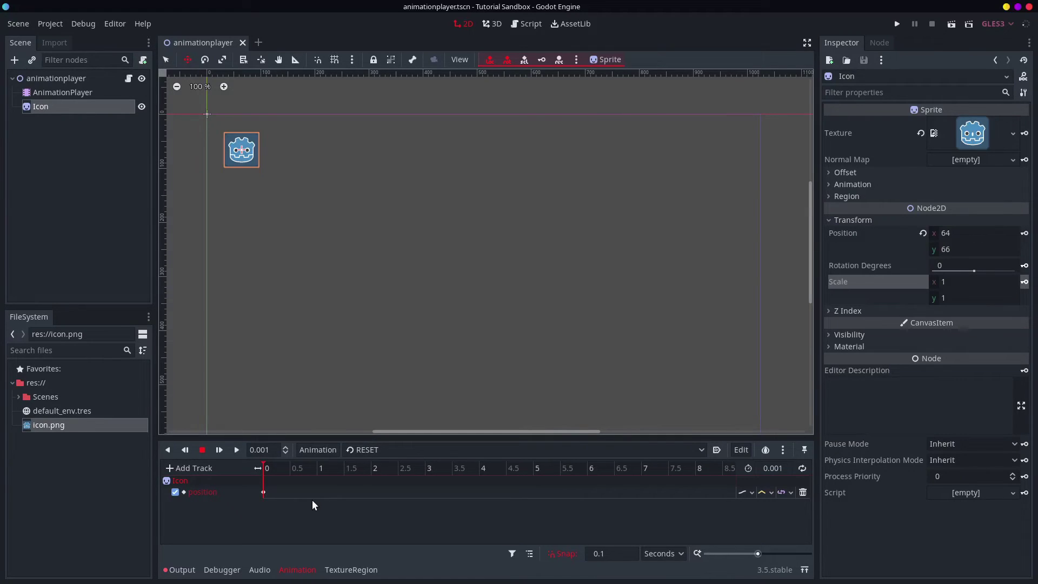
- Check the RESET position key, then switch to default and scrub its motion up to 5 s
left_click(263, 492)
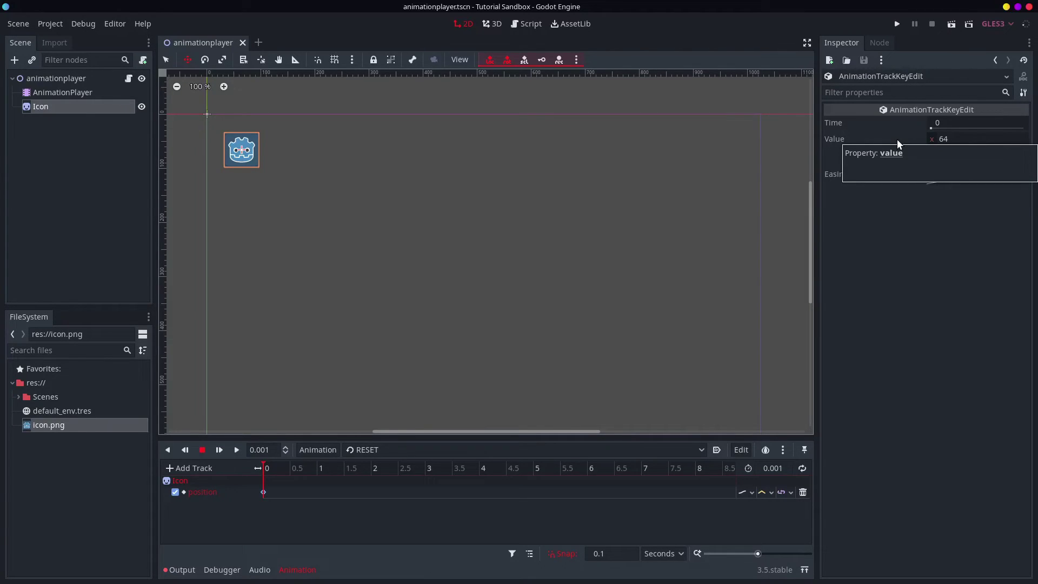
left_click(381, 453)
left_click(377, 482)
left_click_drag(311, 479, 393, 478)
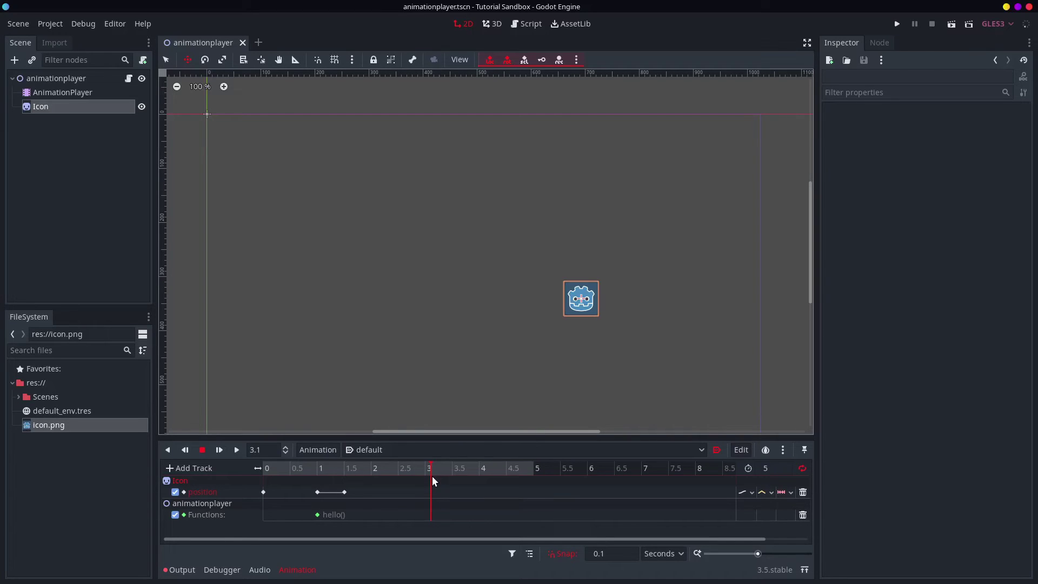
left_click_drag(430, 464, 539, 469)
left_click(430, 466)
- Recheck the RESET position key at 0, then return to default rewound to 0
left_click(373, 449)
left_click(387, 468)
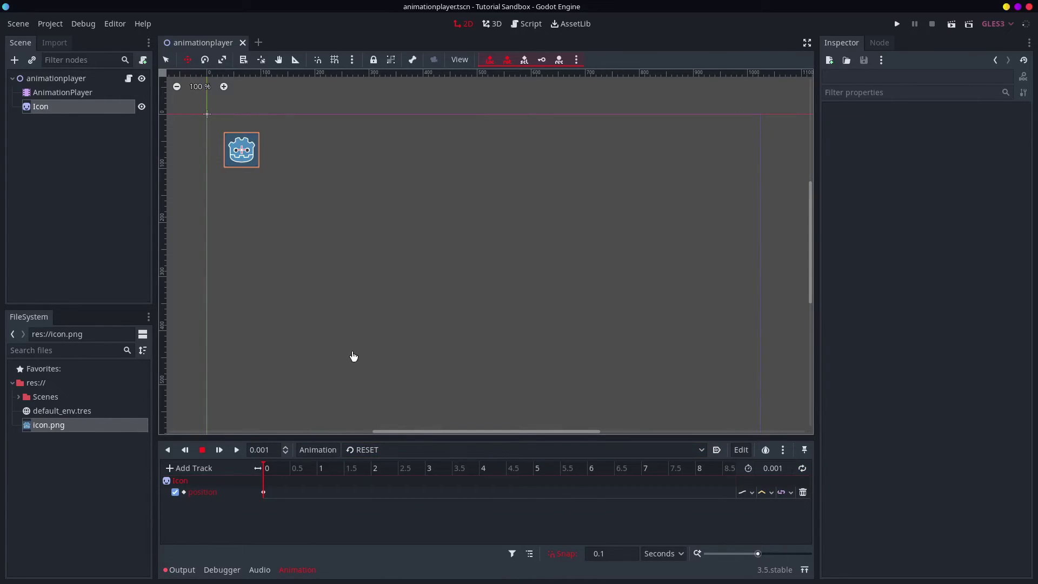
left_click(263, 492)
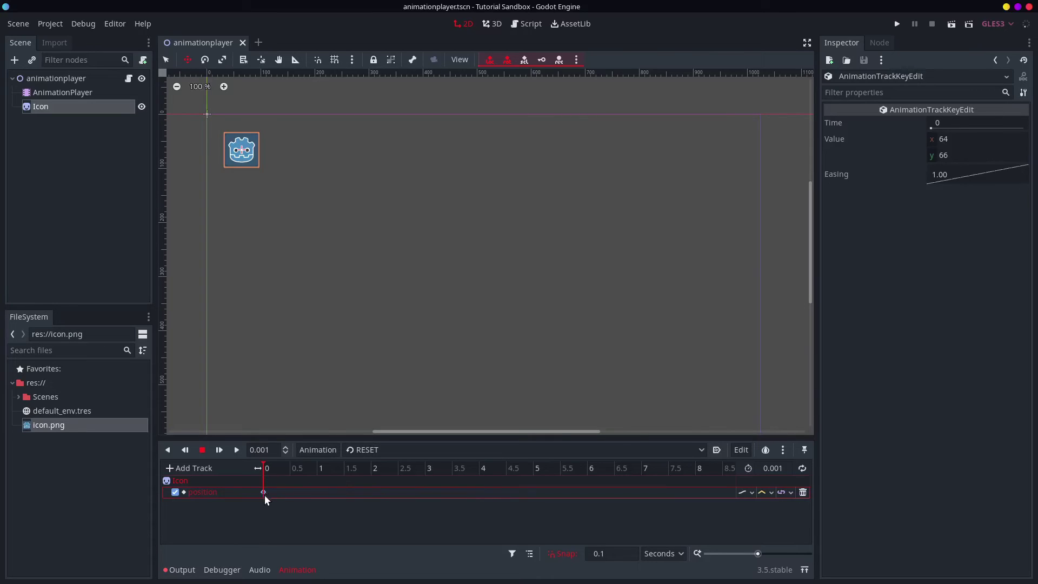
left_click(376, 453)
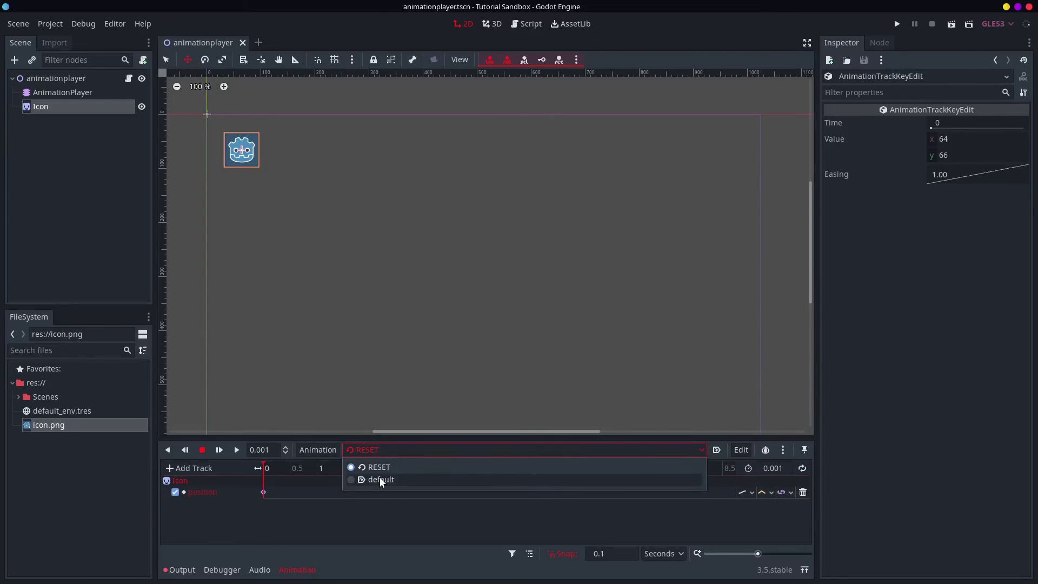
left_click(378, 480)
left_click(267, 468)
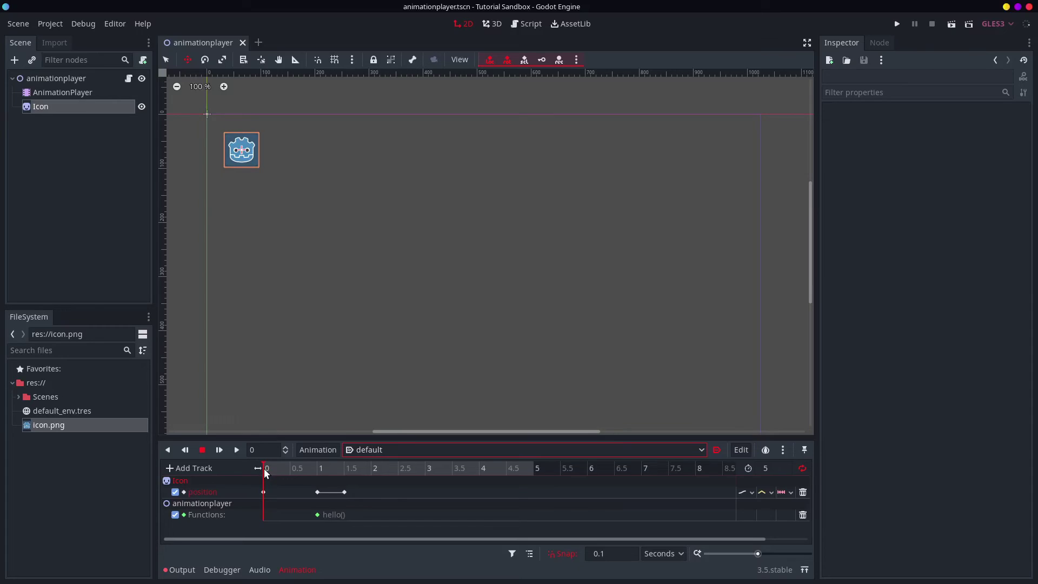
- Confirm the RESET key's x stays 64, switch back to default, and select AnimationPlayer
left_click(400, 449)
left_click(394, 468)
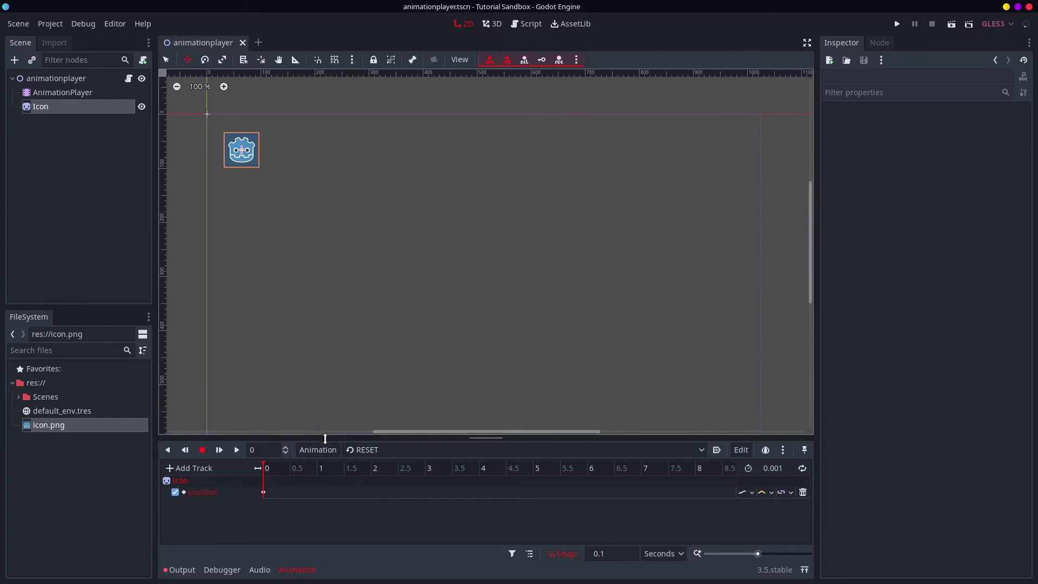
left_click(263, 492)
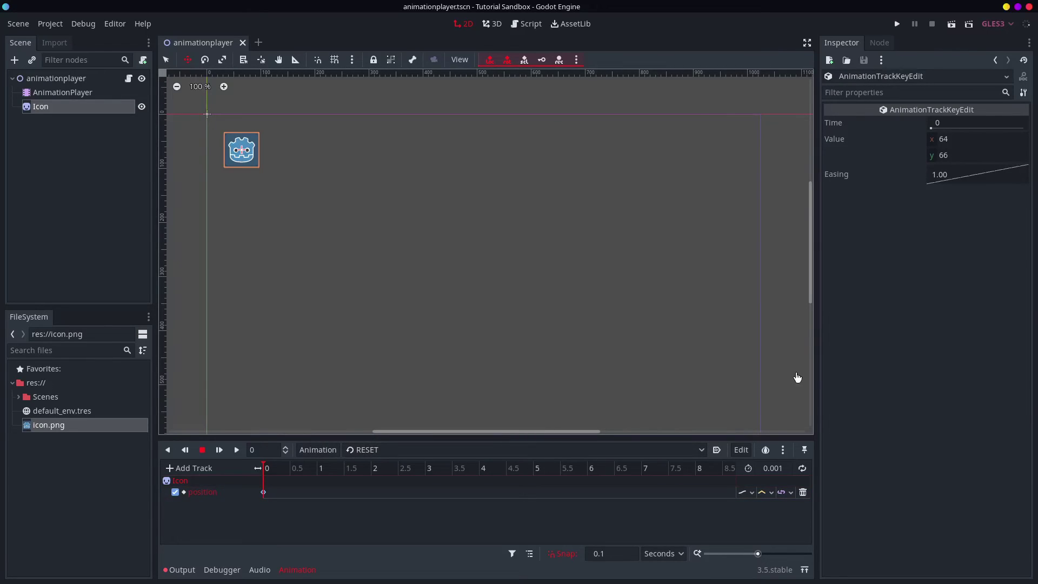
left_click(1004, 140)
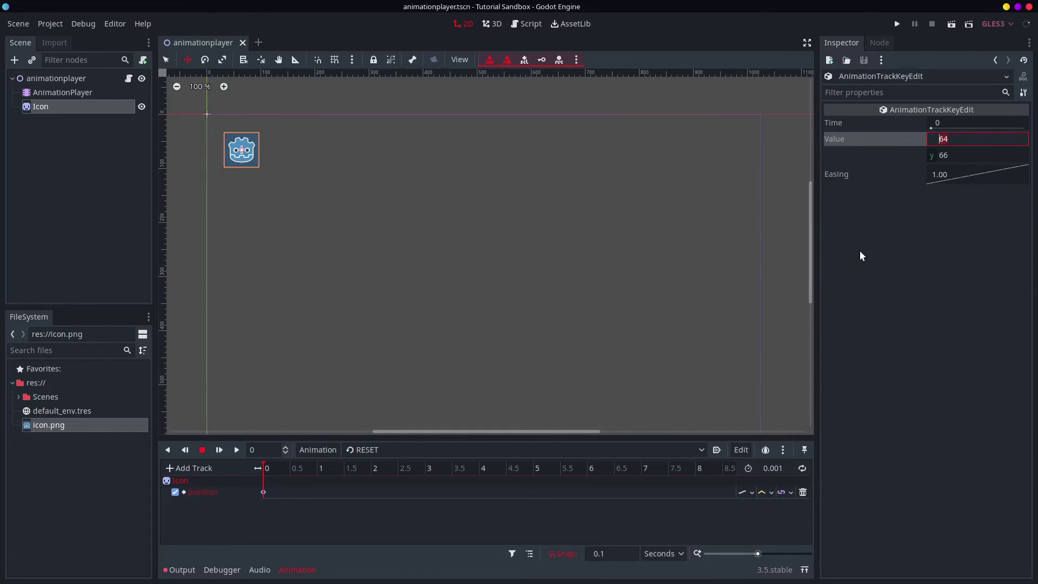
left_click(940, 261)
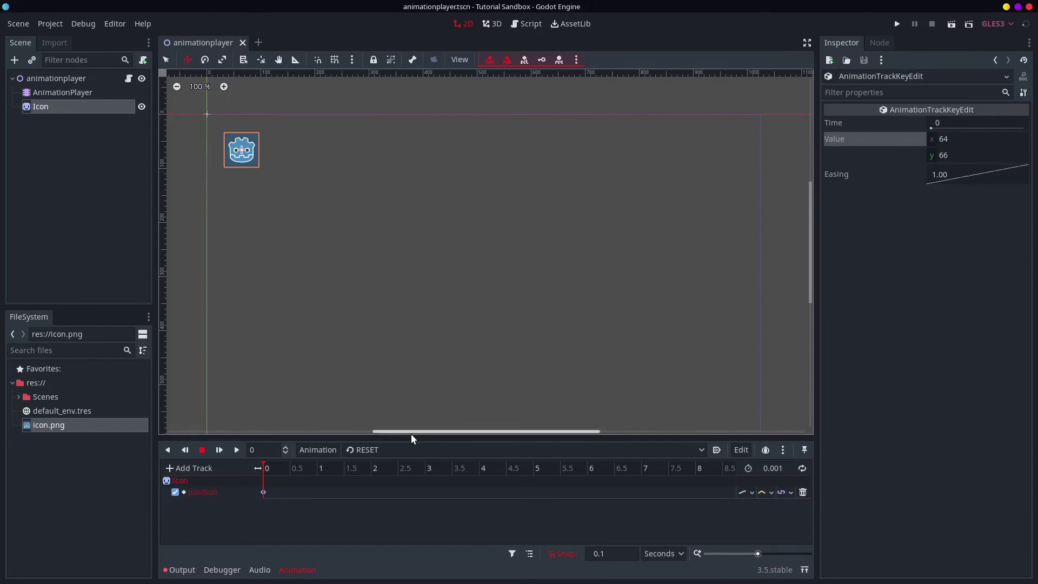
left_click(368, 451)
left_click(372, 476)
left_click(82, 92)
- Connect AnimationPlayer's animation_finished signal to a new handler in the animationplayer root script
left_click(879, 43)
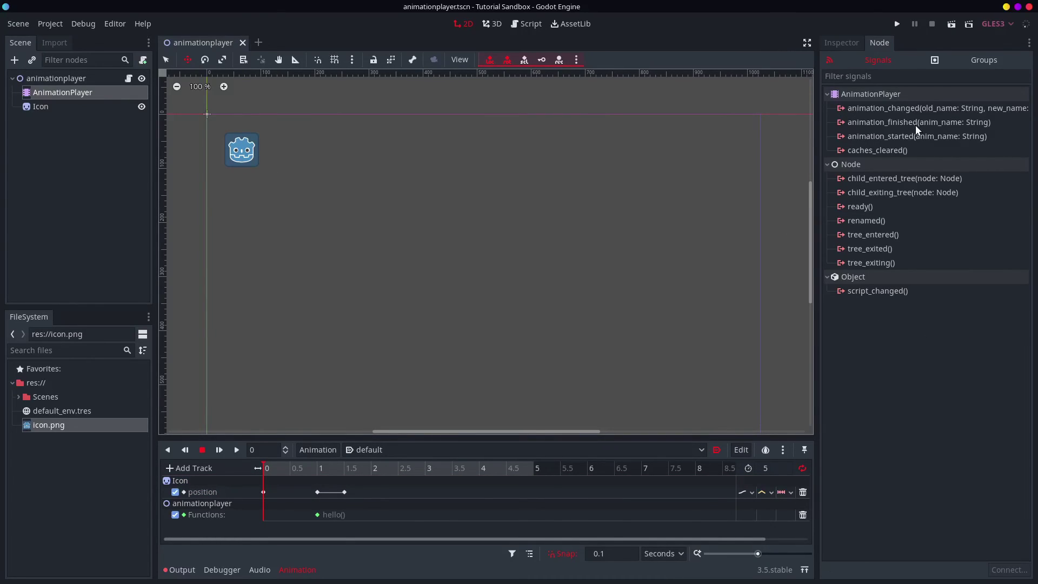
left_click(924, 108)
left_click(947, 135)
left_click(940, 127)
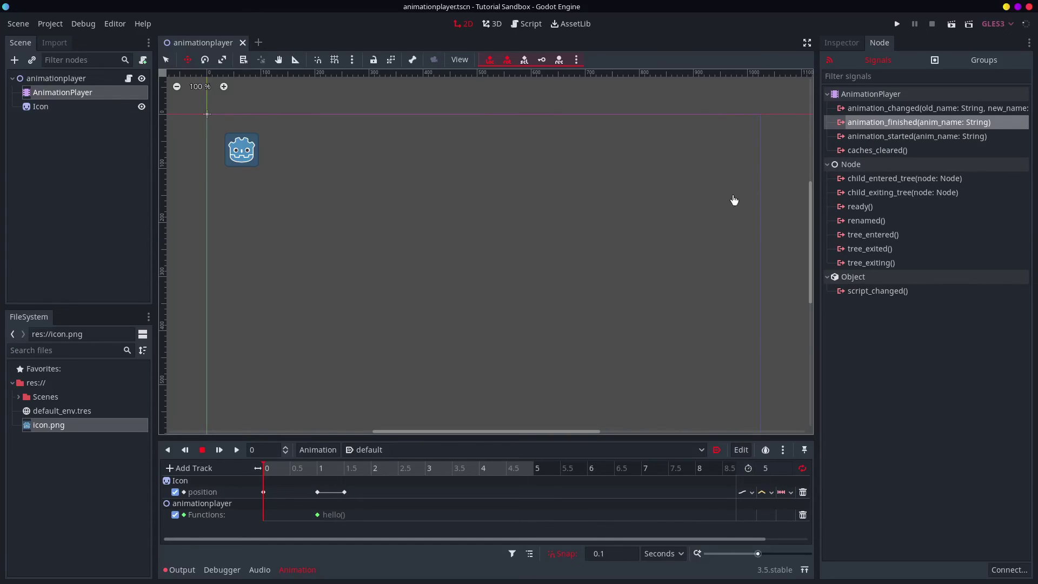
double_click(901, 123)
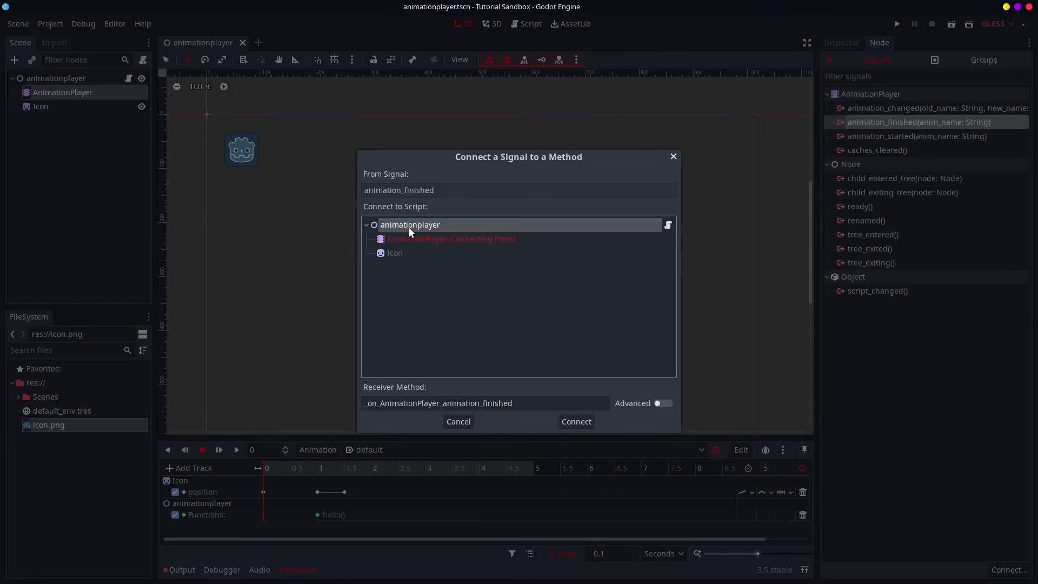
double_click(409, 226)
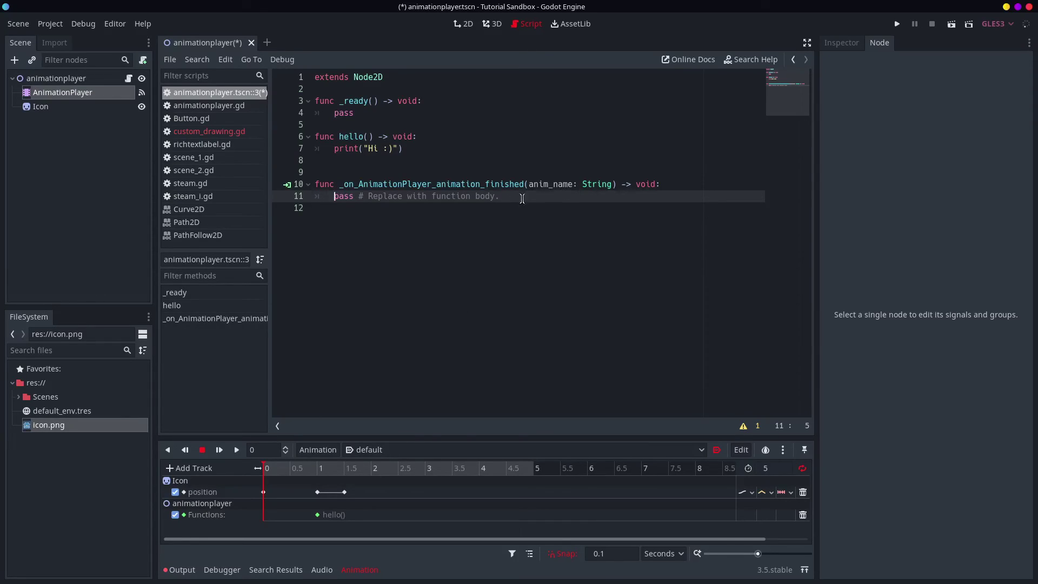
- Review the generated handler's anim_name parameter, save the scene, and recheck AnimationPlayer's connection
left_click_drag(519, 196, 331, 197)
left_click(561, 283)
left_click(558, 183)
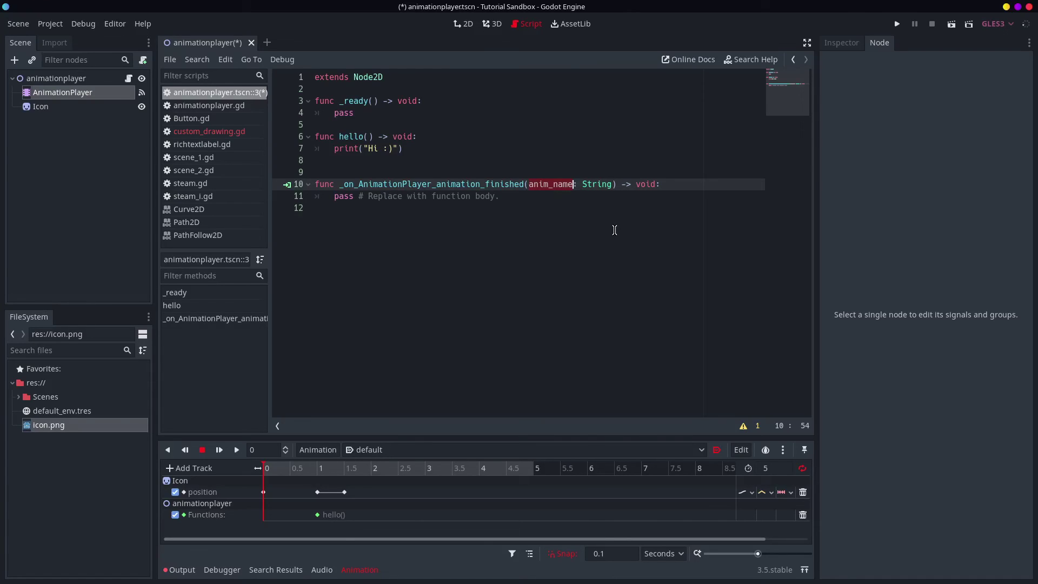
left_click(91, 79)
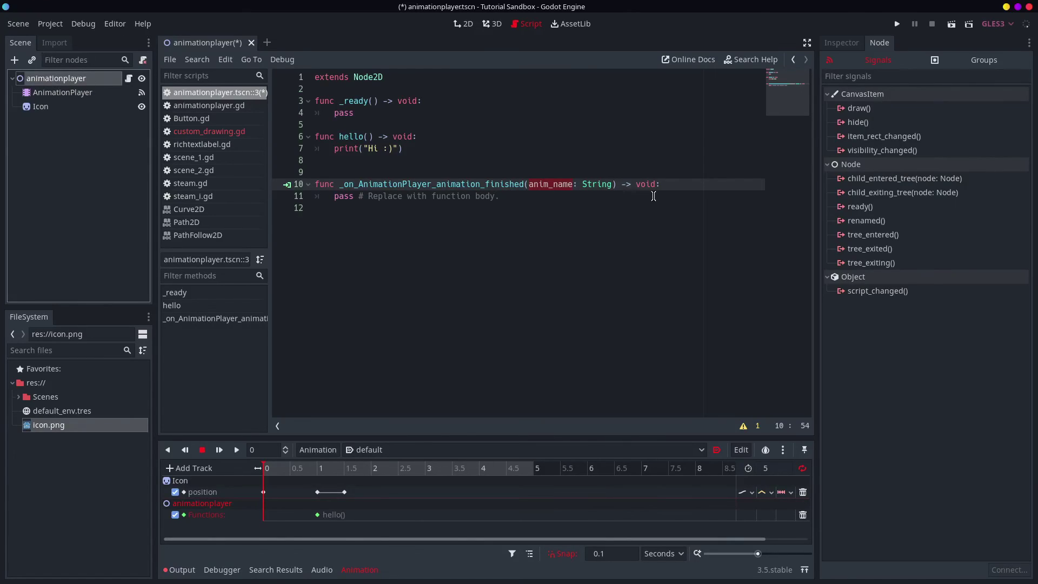
key("ctrl+s")
left_click(62, 92)
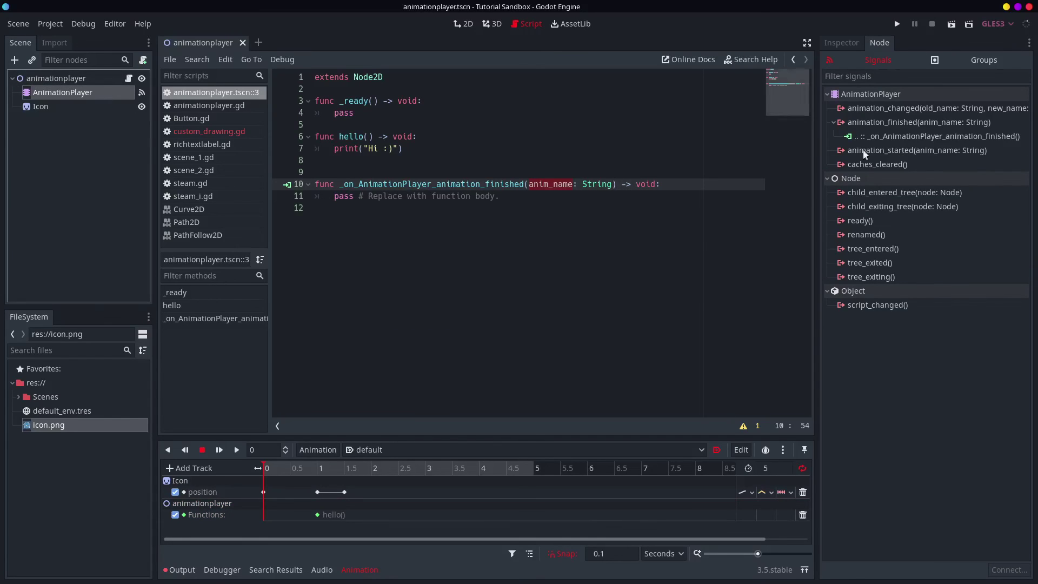
- Run the current scene with F6 to watch the icon animate and print Hi :)
key("Up")
key("Up")
key("F6")
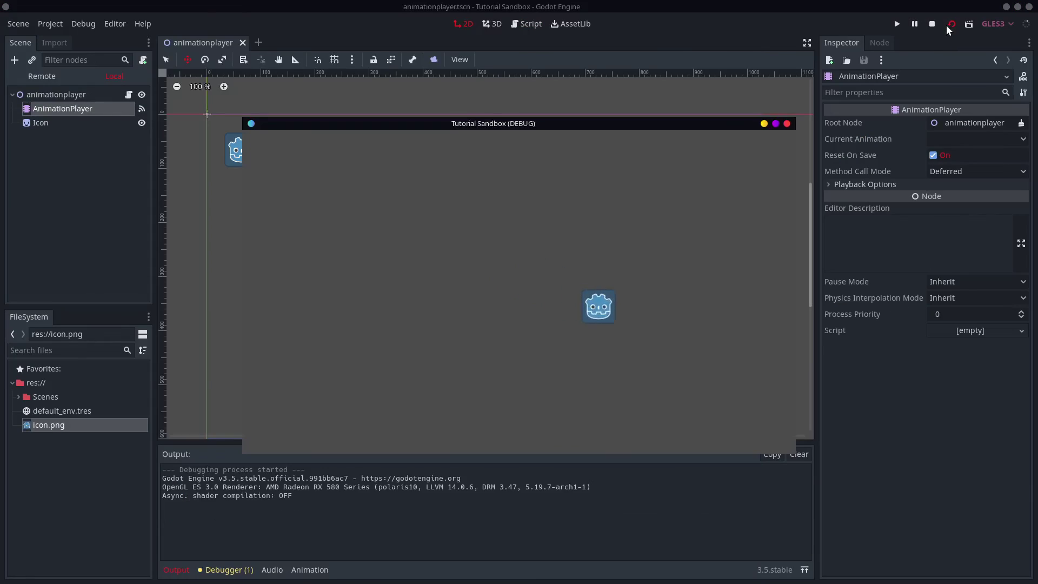